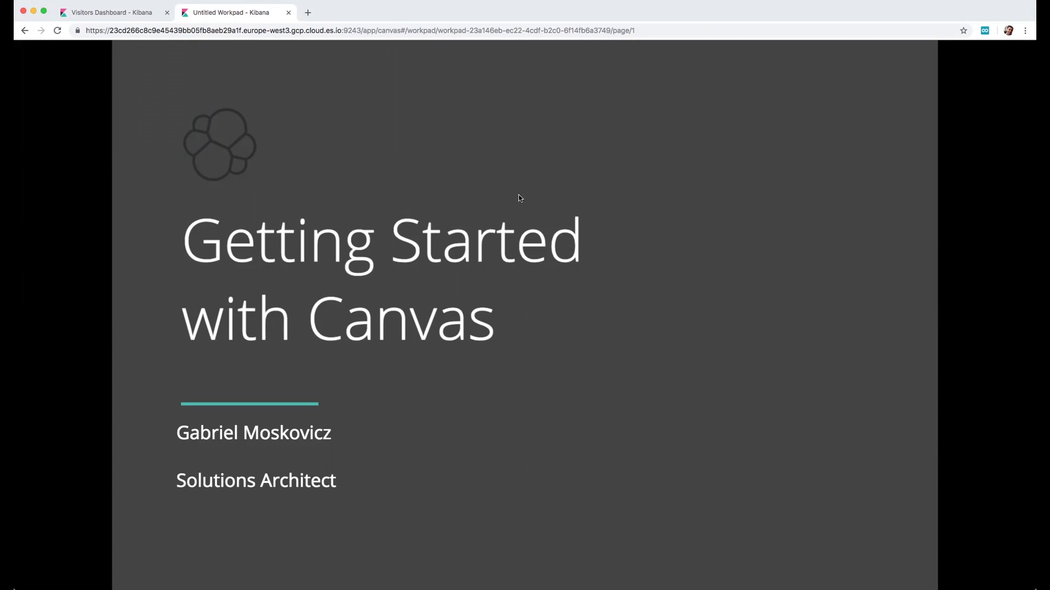
Exit the fullscreen Canvas slide and switch to the Visitors Dashboard tab.
key("Escape")
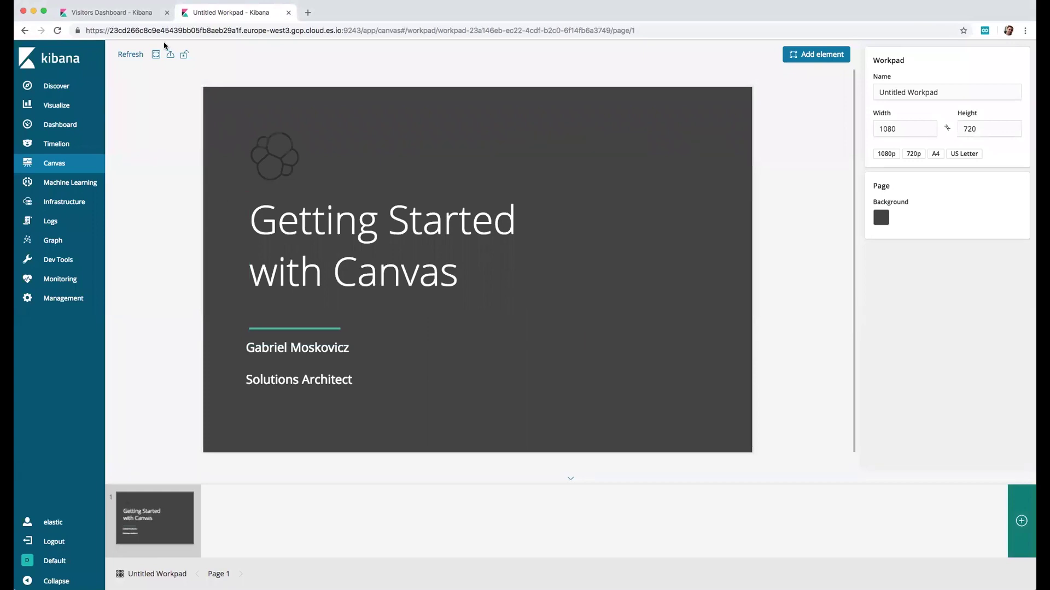
left_click(137, 12)
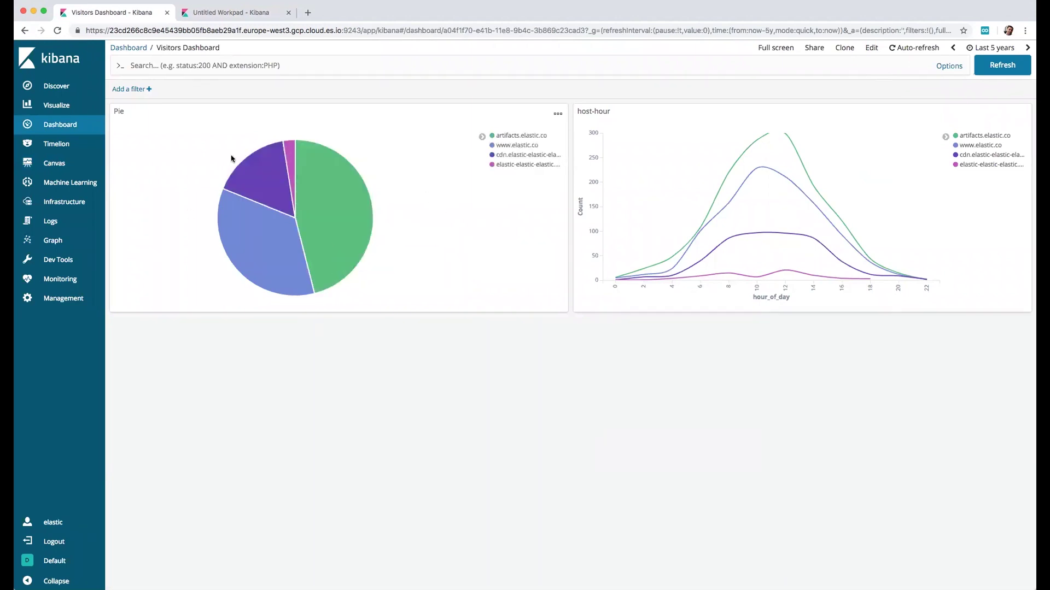
Inspect the values on the host pie chart and the host-hour line chart.
mouse_move(336, 253)
mouse_move(713, 271)
Back in the Untitled Workpad, add a second page with a dark grey background.
left_click(224, 12)
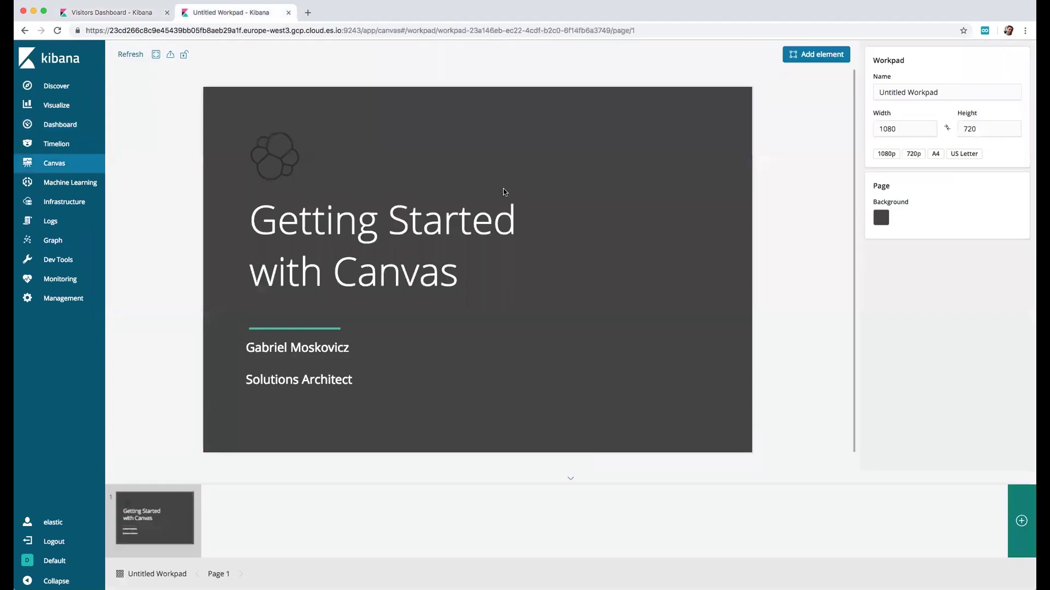
left_click(1020, 522)
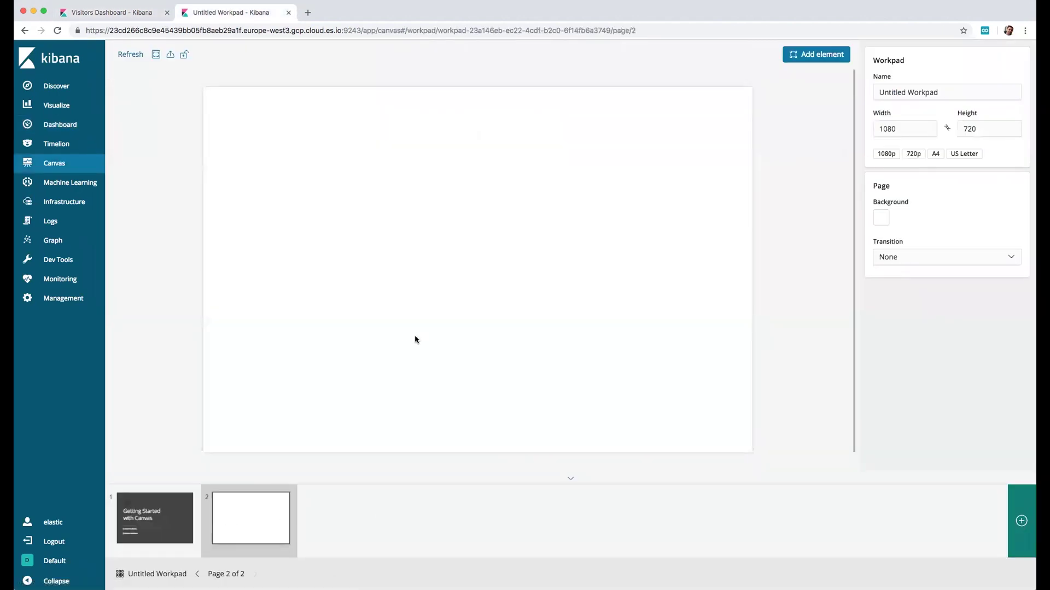
left_click(881, 217)
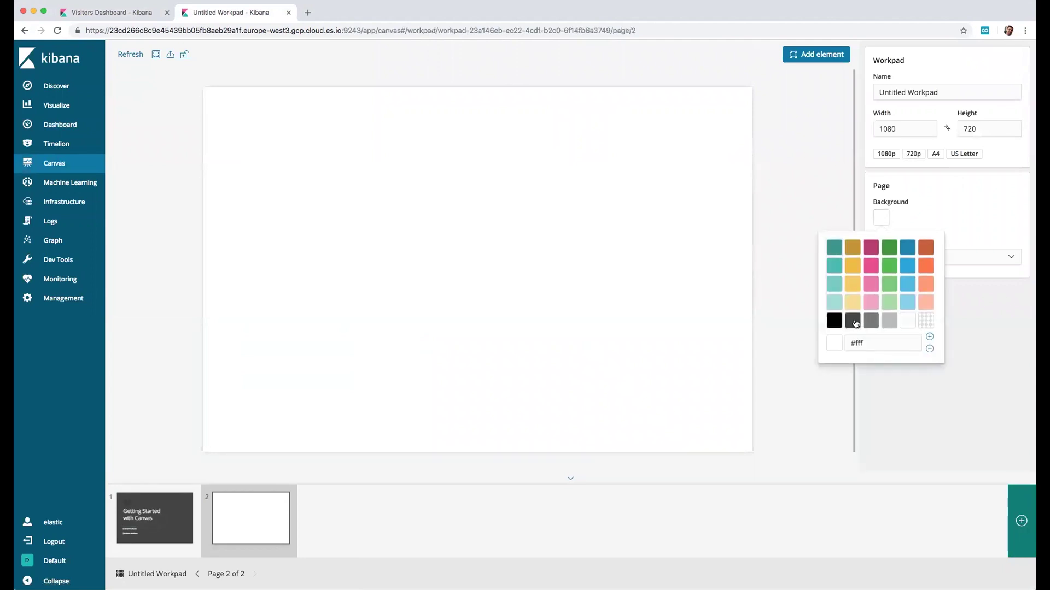
left_click(852, 321)
left_click(608, 280)
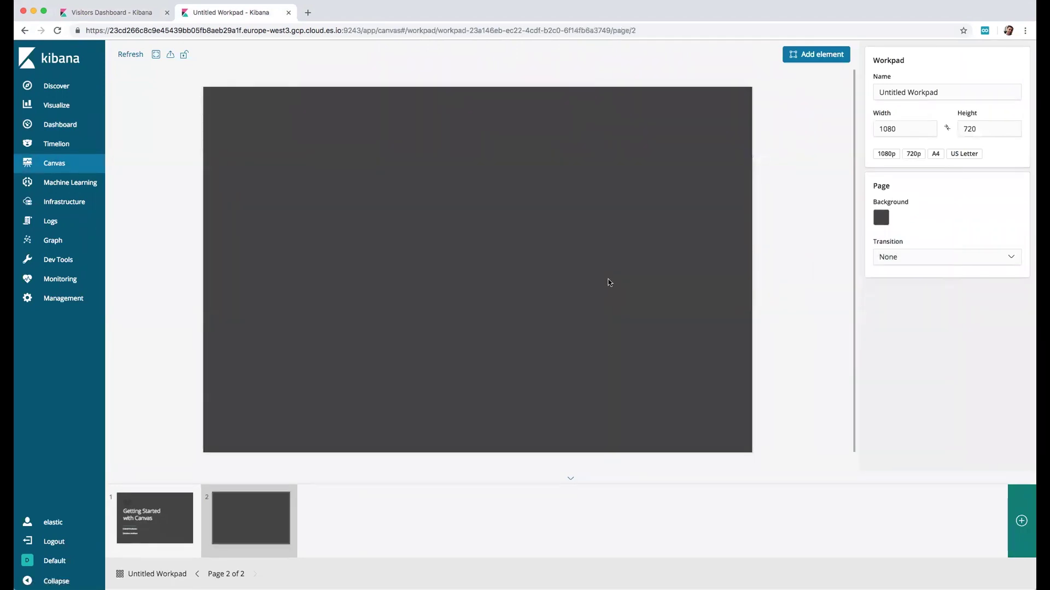
left_click(825, 55)
Place a pie chart lower on page 2 and list its data source options.
scroll(469, 206, "down", 6)
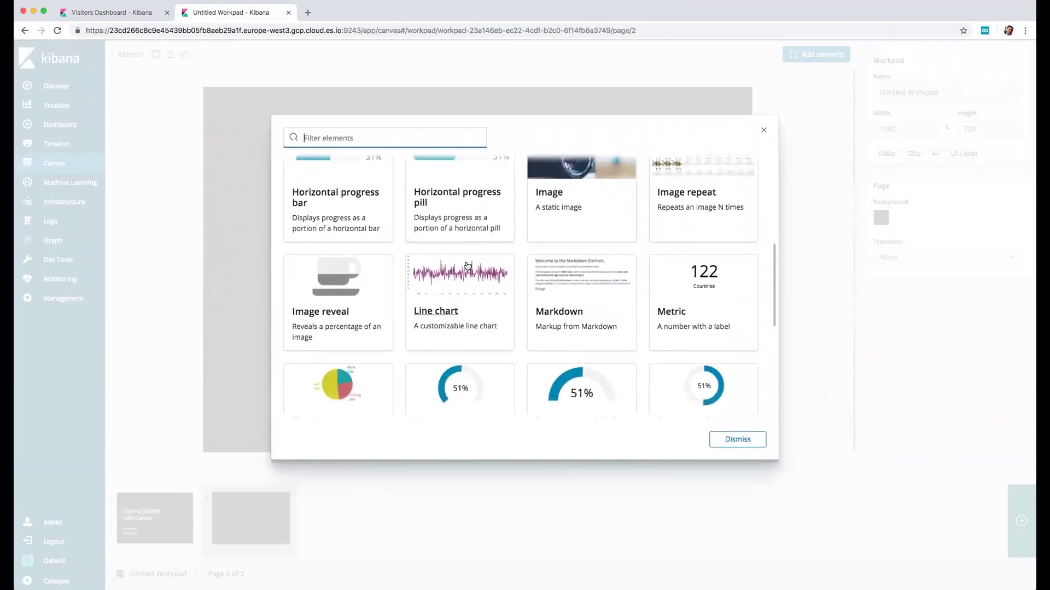
left_click(343, 328)
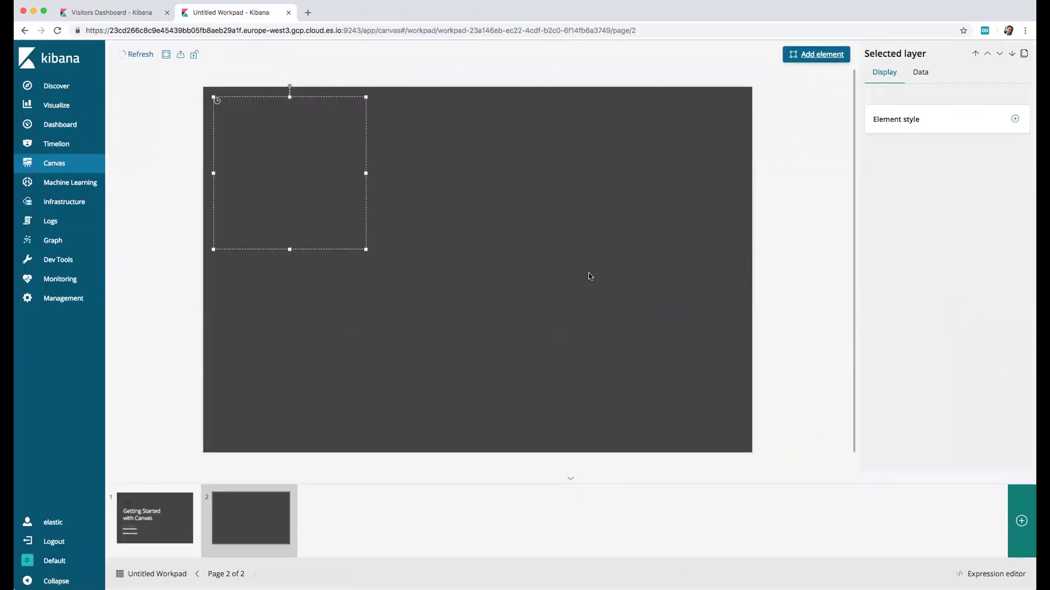
left_click_drag(296, 190, 299, 298)
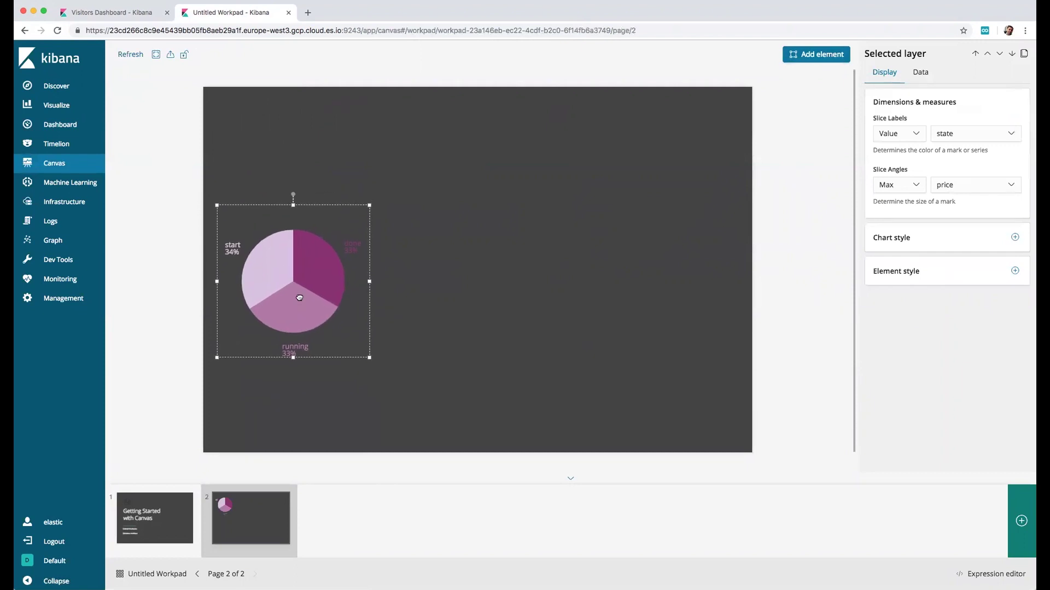
left_click(916, 75)
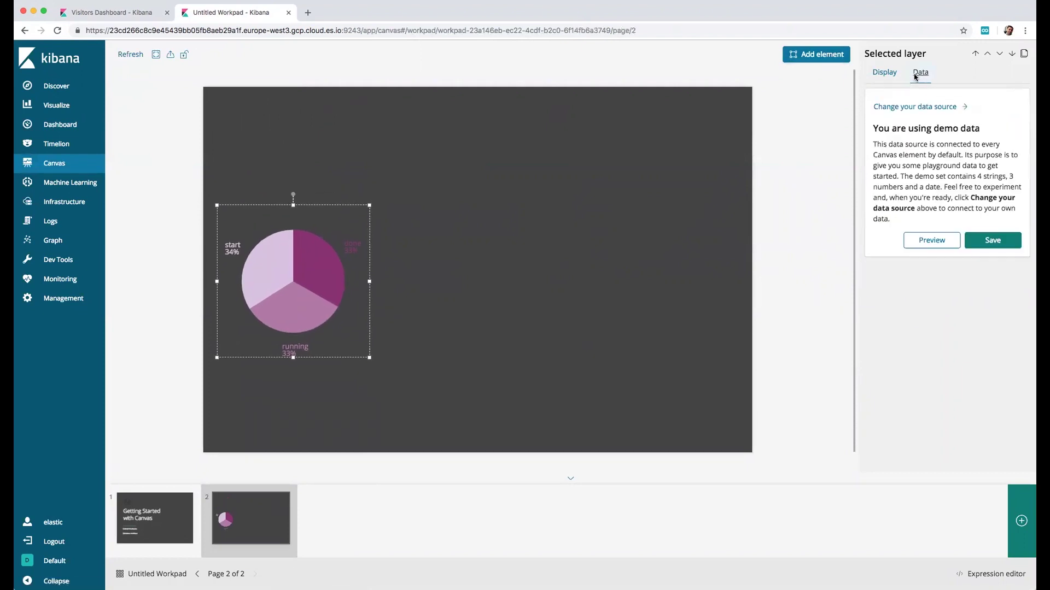
left_click(927, 110)
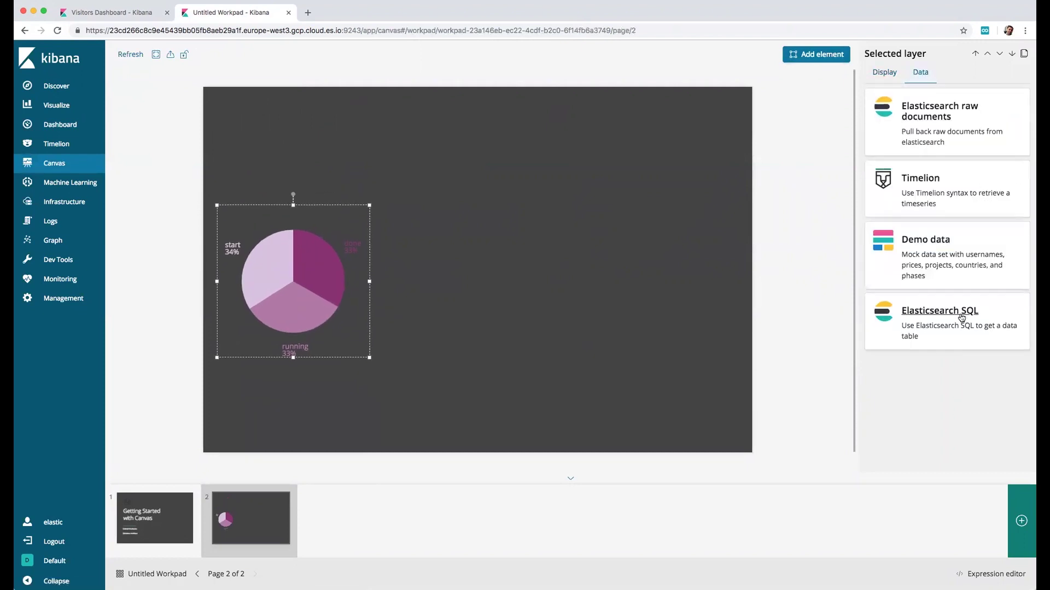
Use Elasticsearch SQL with a COUNT(timestamp) AS total_visitors GROUP BY host query on kibana_sample_data_logs.
left_click(930, 324)
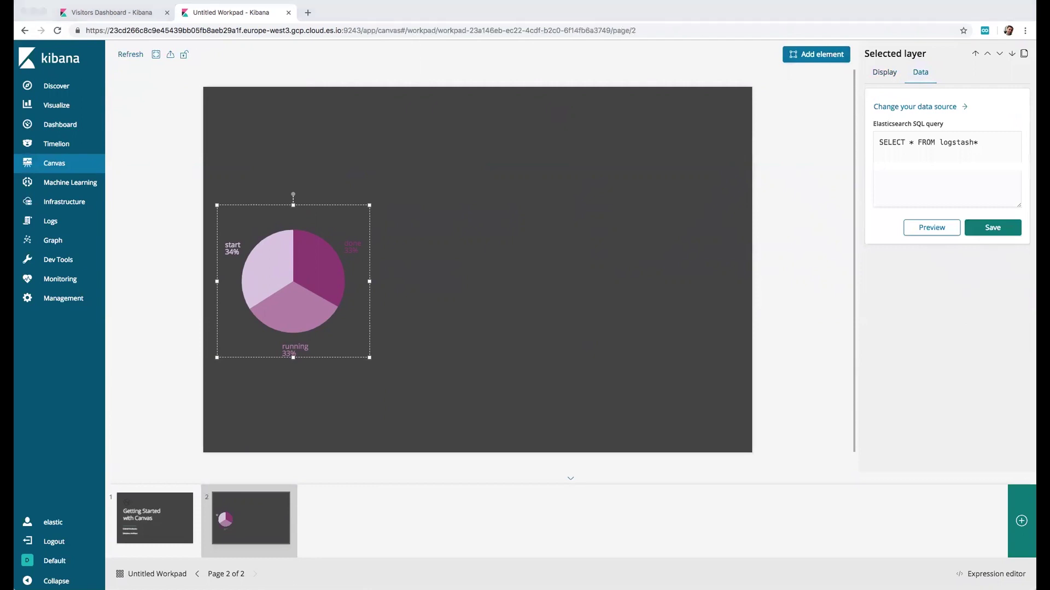
left_click(993, 143)
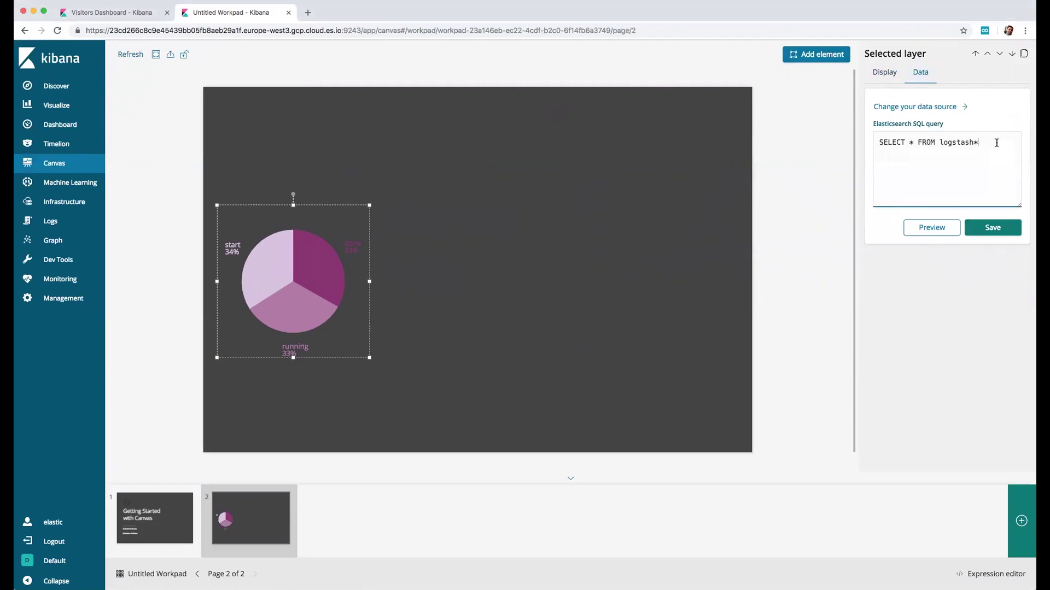
key("super+a")
type("SELECT COUNT(timestamp) as total_visitors, host FROM kibana_sample_data_logs GROUP BY host")
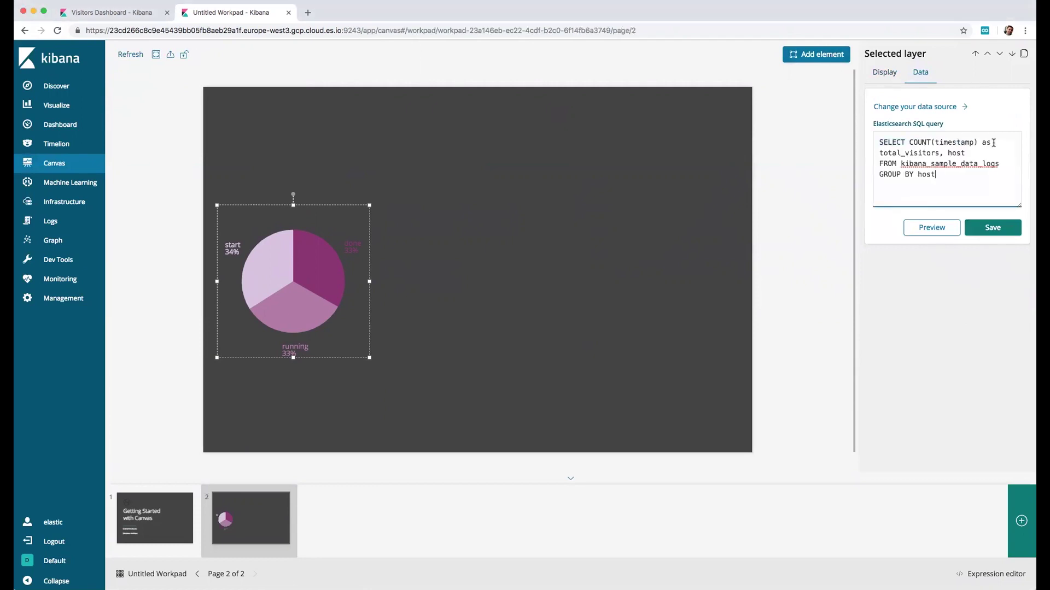
double_click(965, 142)
double_click(915, 153)
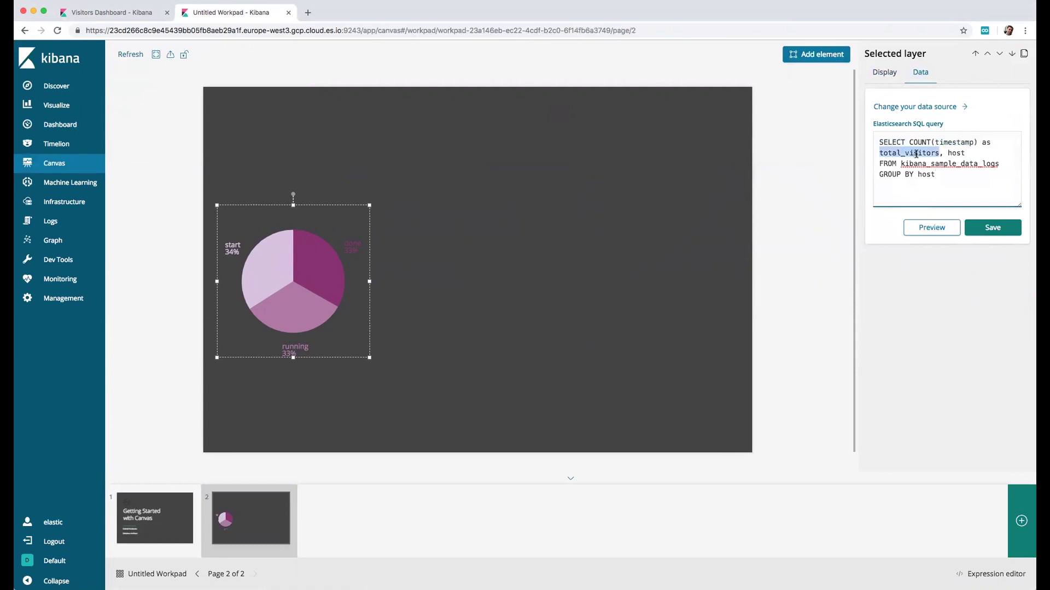
left_click_drag(901, 163, 1001, 165)
left_click(980, 178)
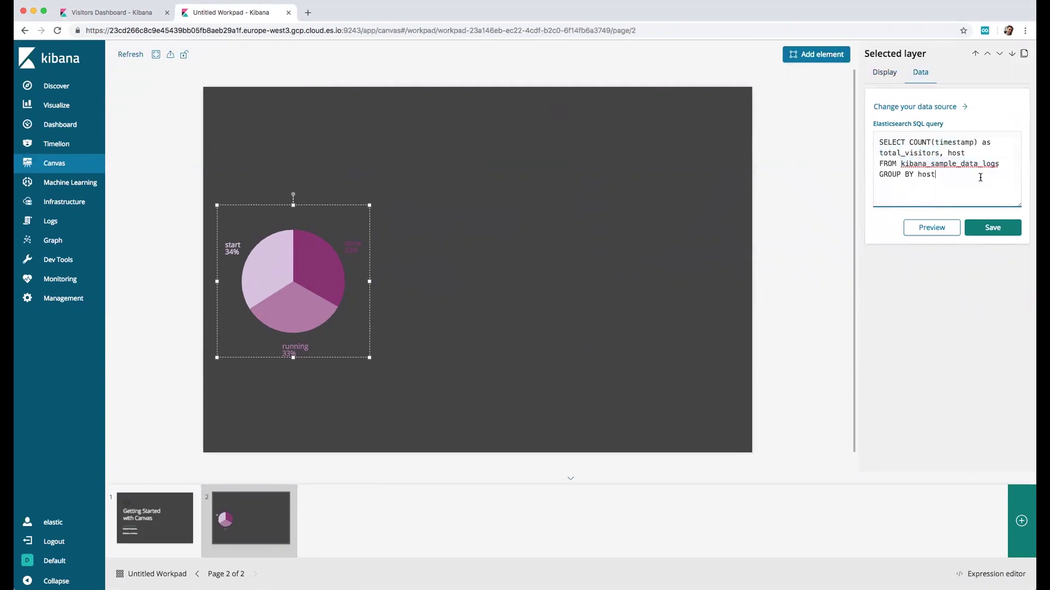
Preview the query's result table, then save it as the pie chart's data.
left_click(942, 226)
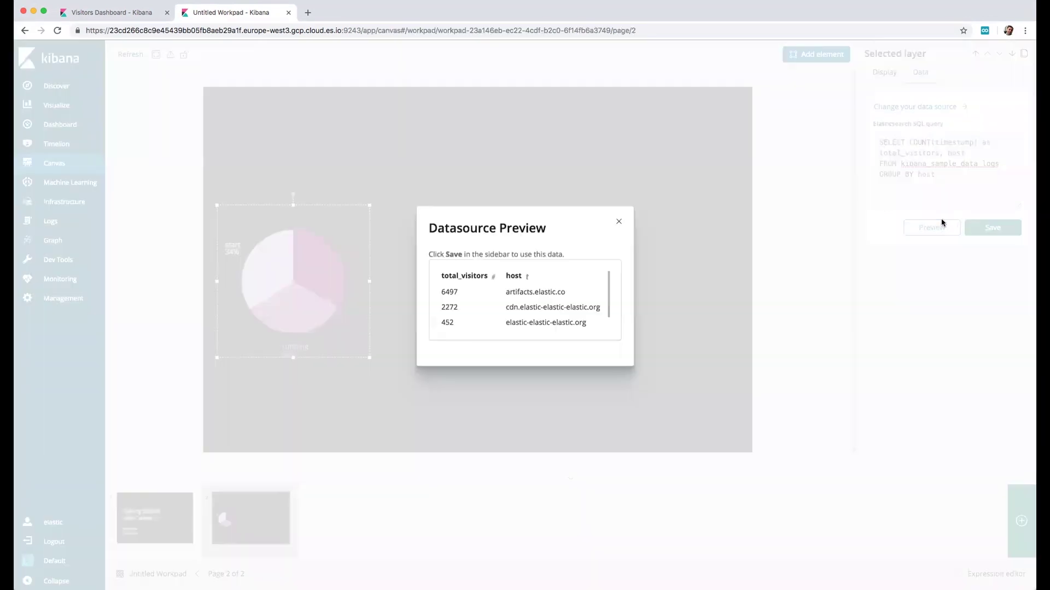
left_click_drag(609, 280, 606, 315)
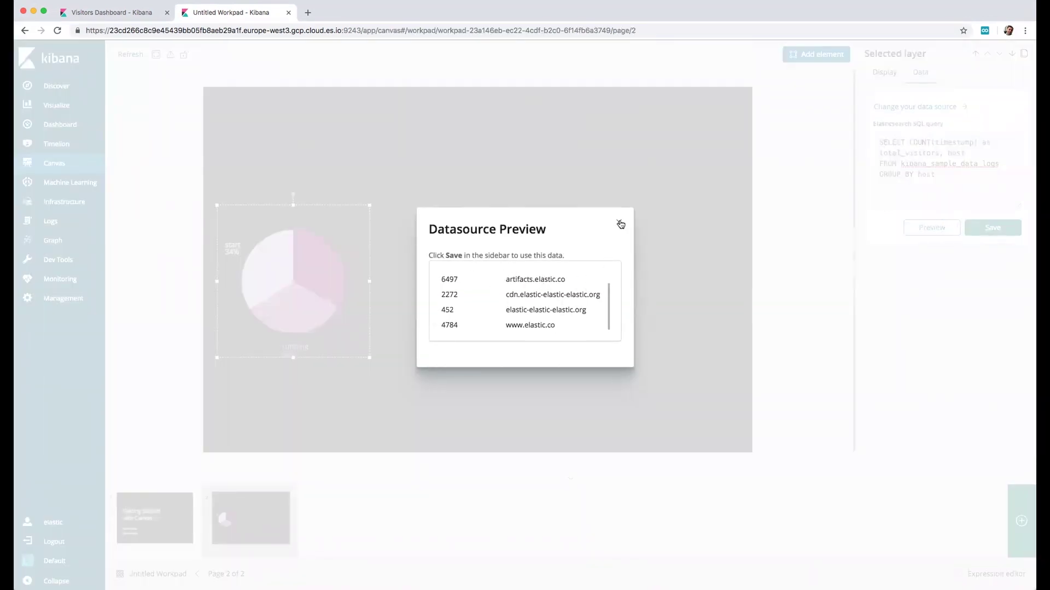
left_click(620, 224)
left_click(975, 229)
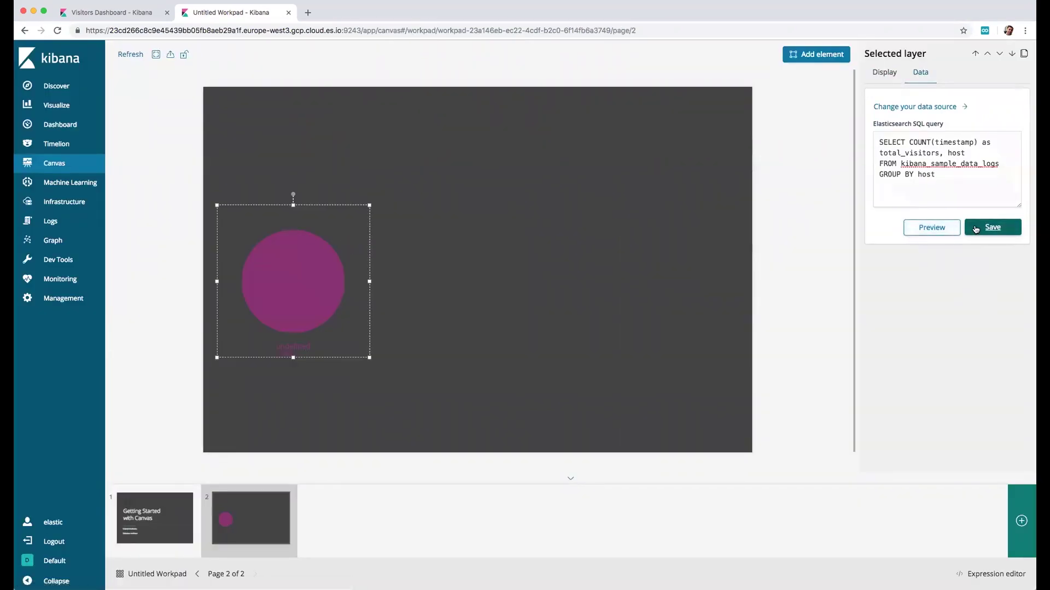
left_click(879, 77)
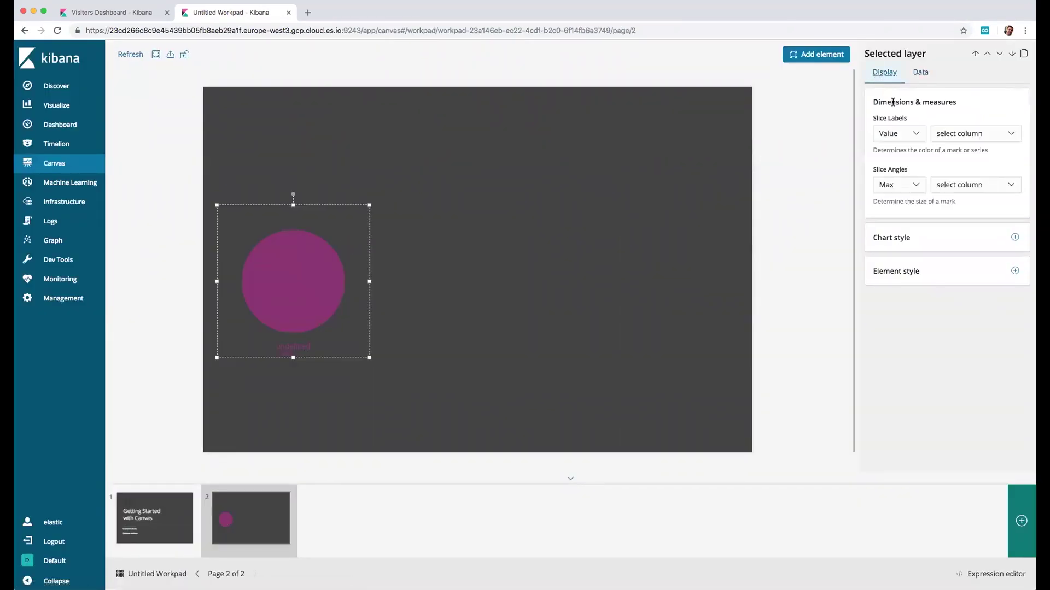
Label pie slices by host, size them by Max total_visitors, and enlarge the chart.
left_click(975, 135)
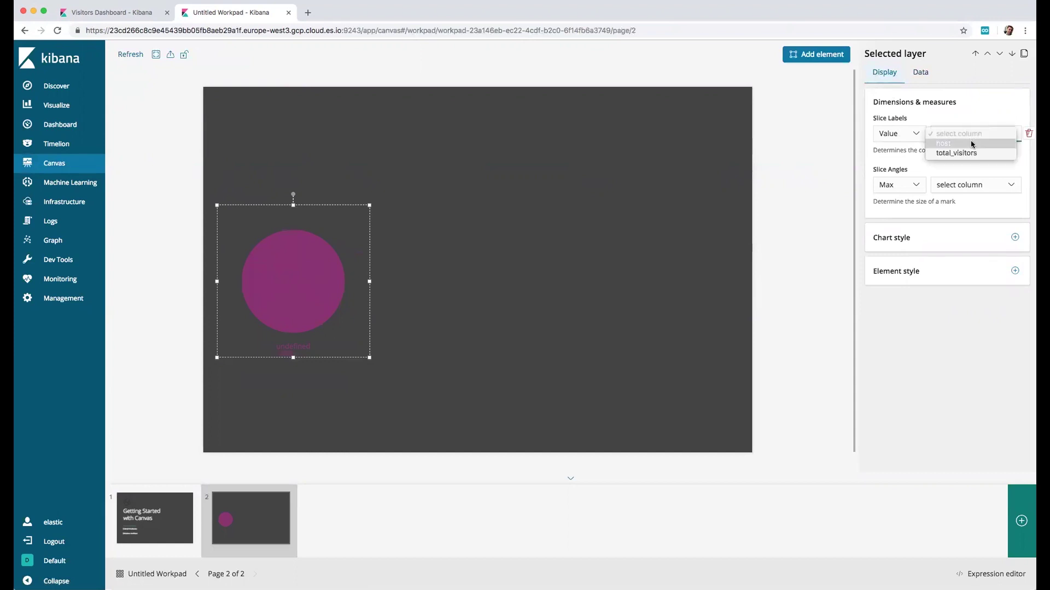
left_click(972, 144)
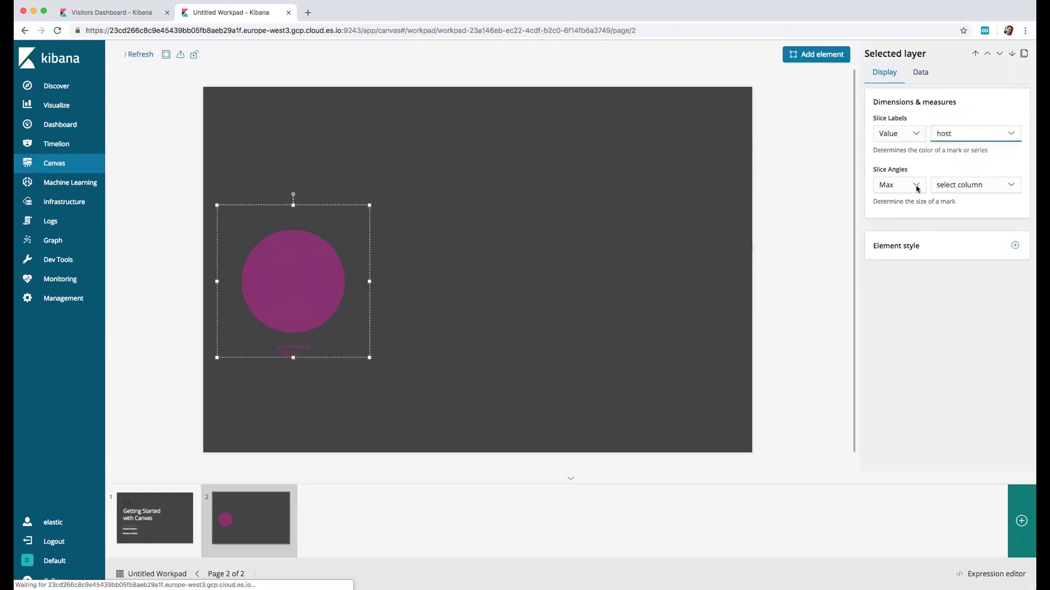
left_click(916, 186)
left_click(916, 186)
left_click(916, 186)
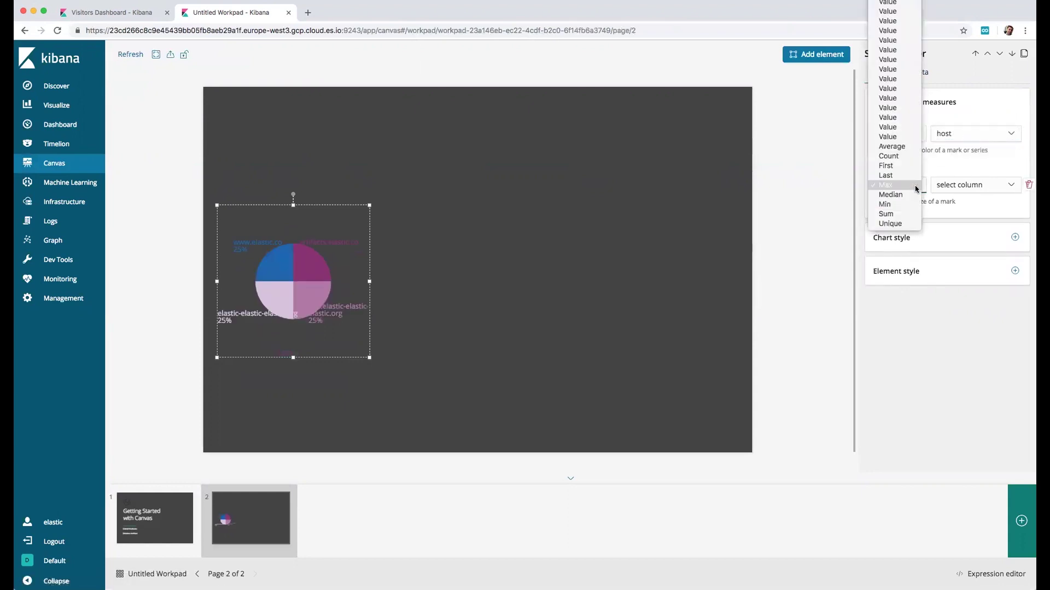
left_click(915, 188)
left_click(947, 188)
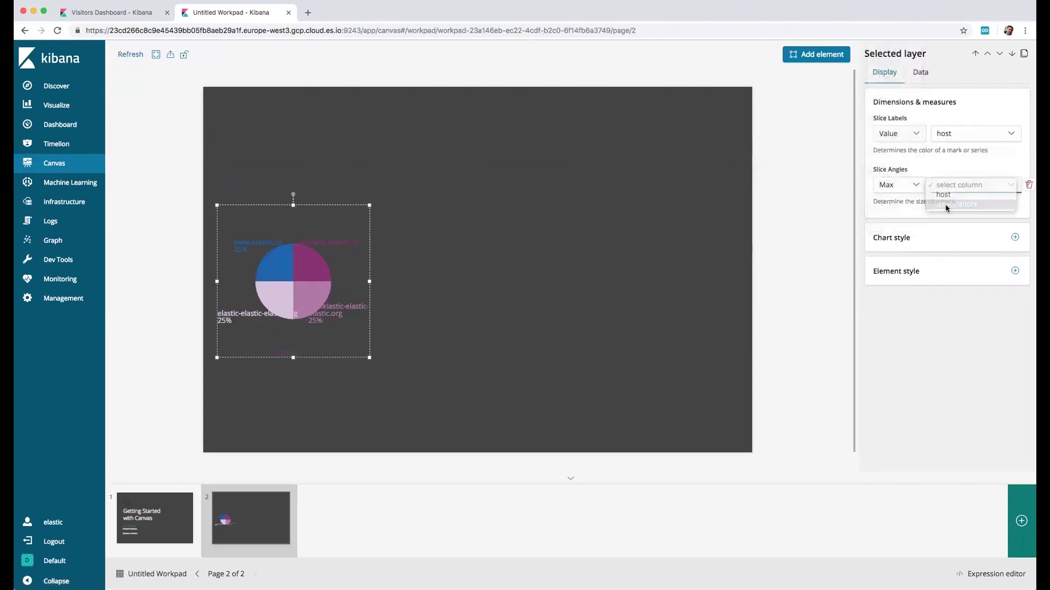
left_click(946, 206)
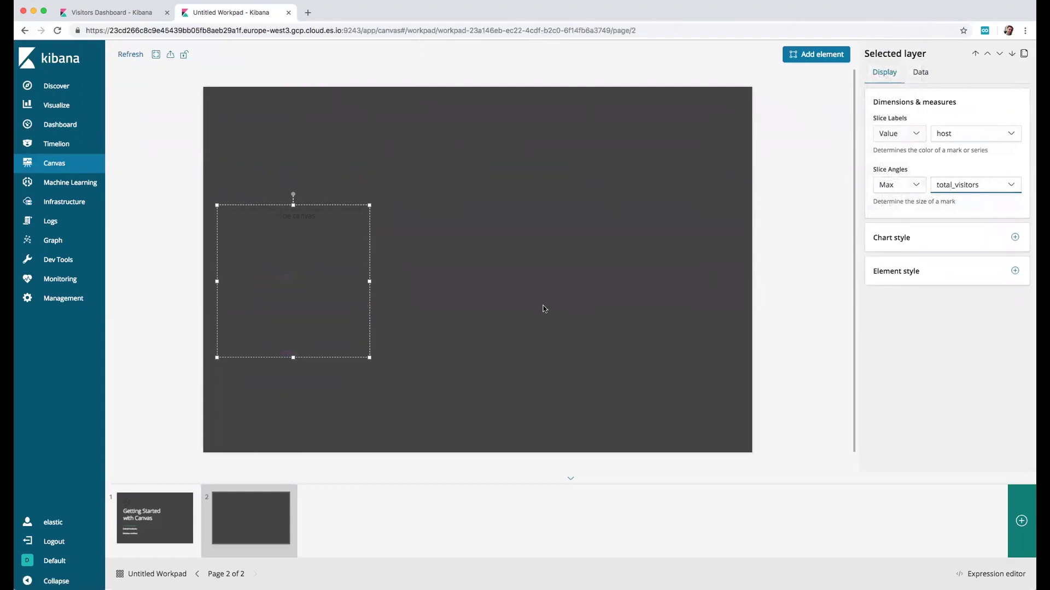
left_click_drag(370, 358, 393, 354)
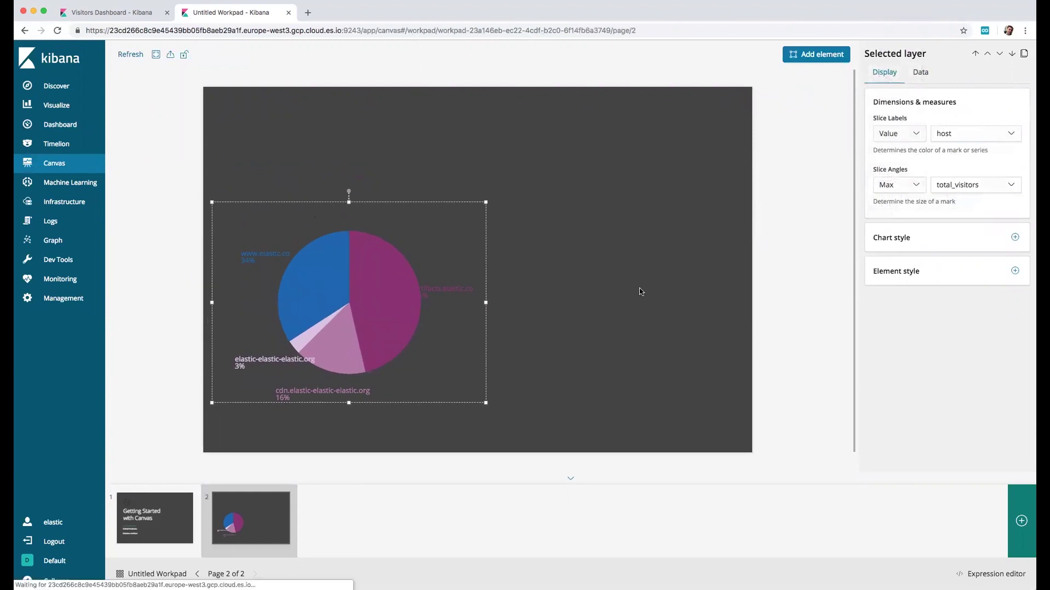
Add white label text to the pie and shift the chart slightly left.
left_click(1015, 237)
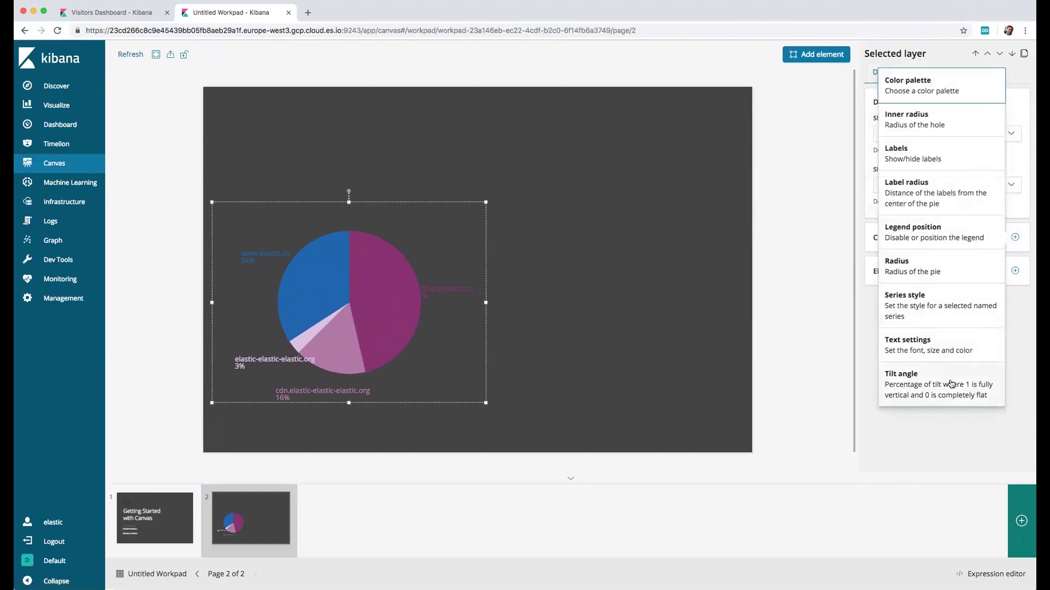
left_click(944, 350)
left_click(998, 304)
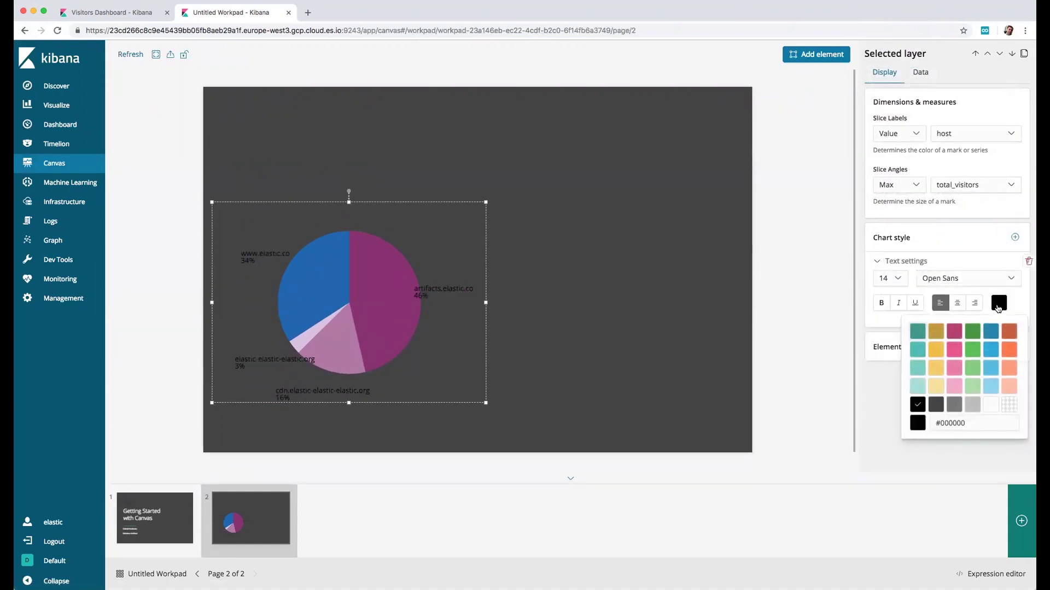
left_click(991, 404)
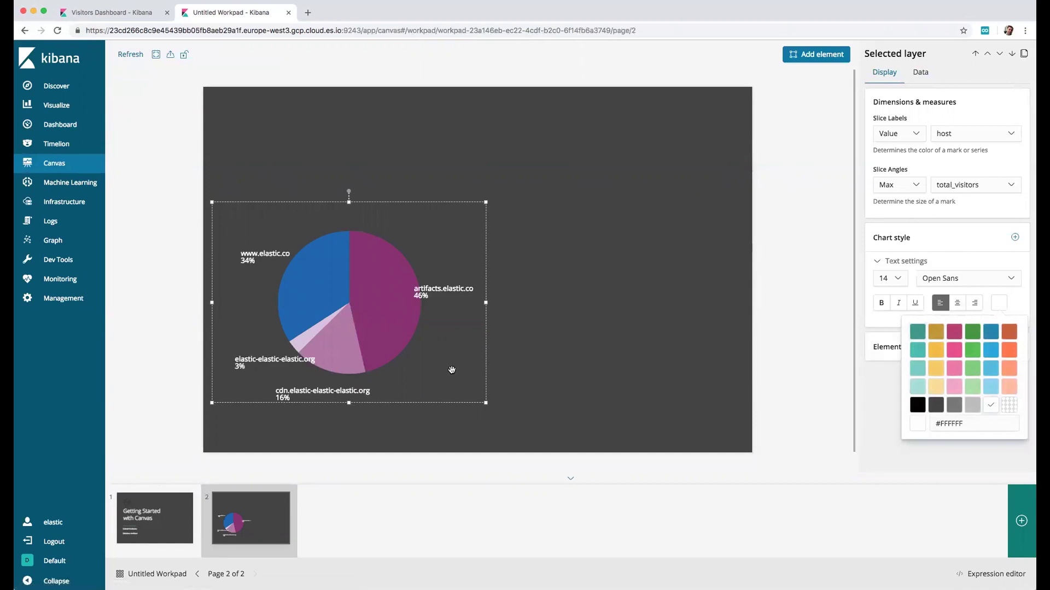
left_click_drag(422, 328, 395, 322)
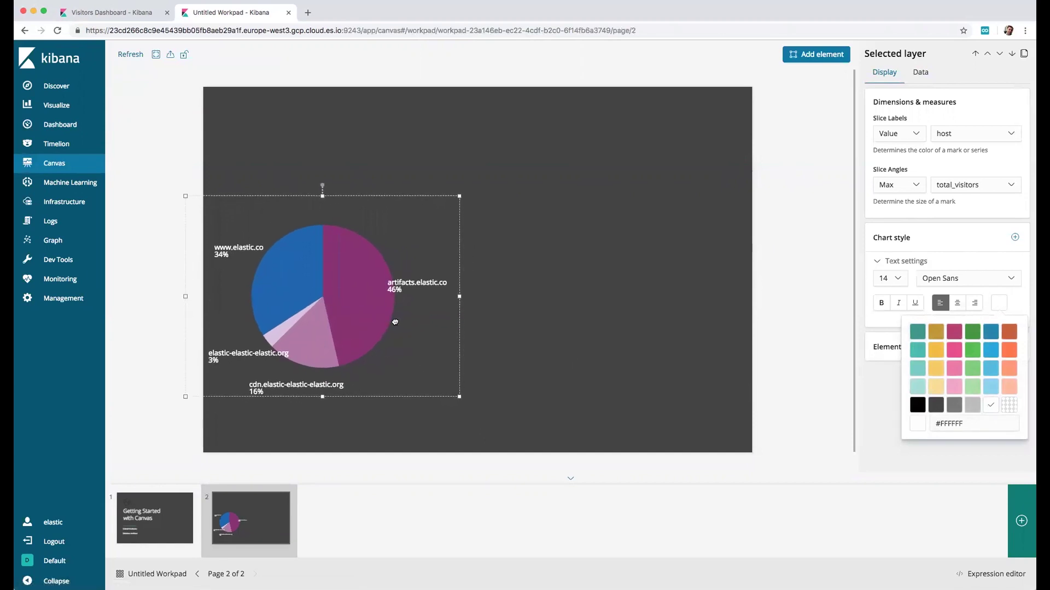
left_click(526, 336)
Add a line chart to the right of the pie and switch its data source to Elasticsearch SQL.
left_click(811, 56)
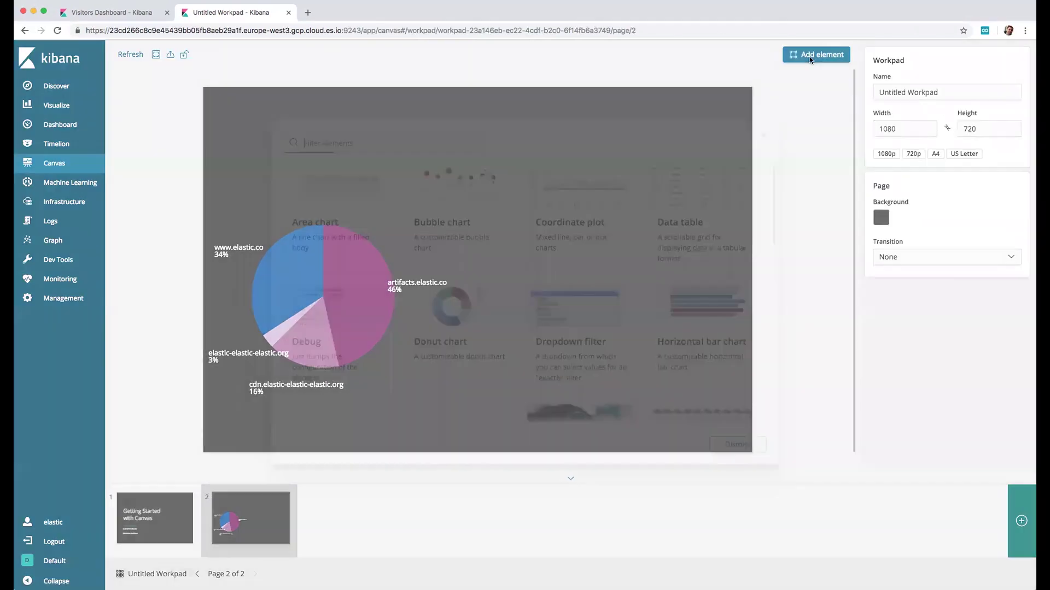
scroll(486, 264, "down", 5)
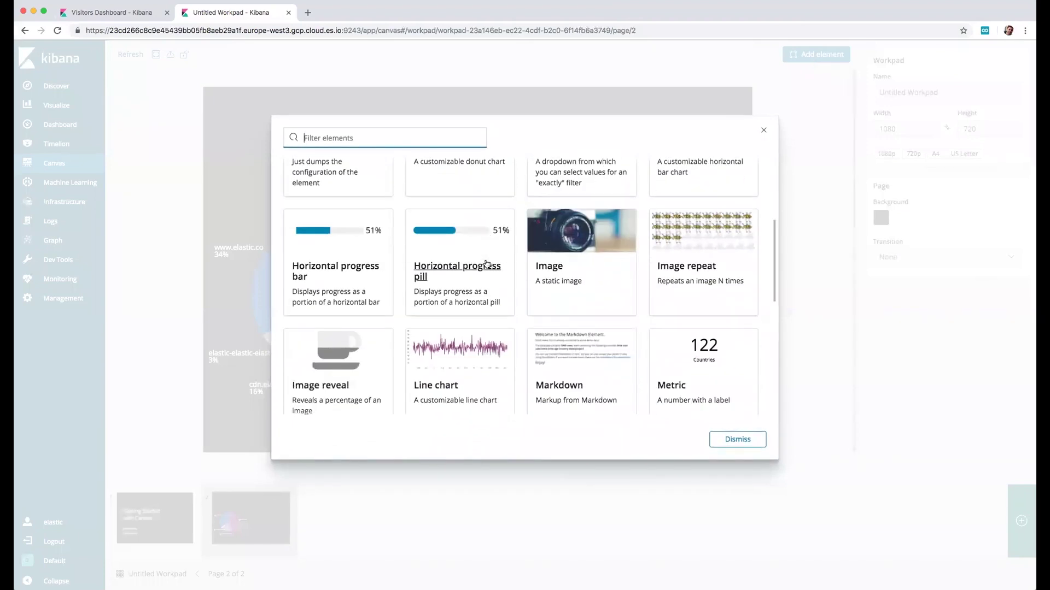
left_click(468, 281)
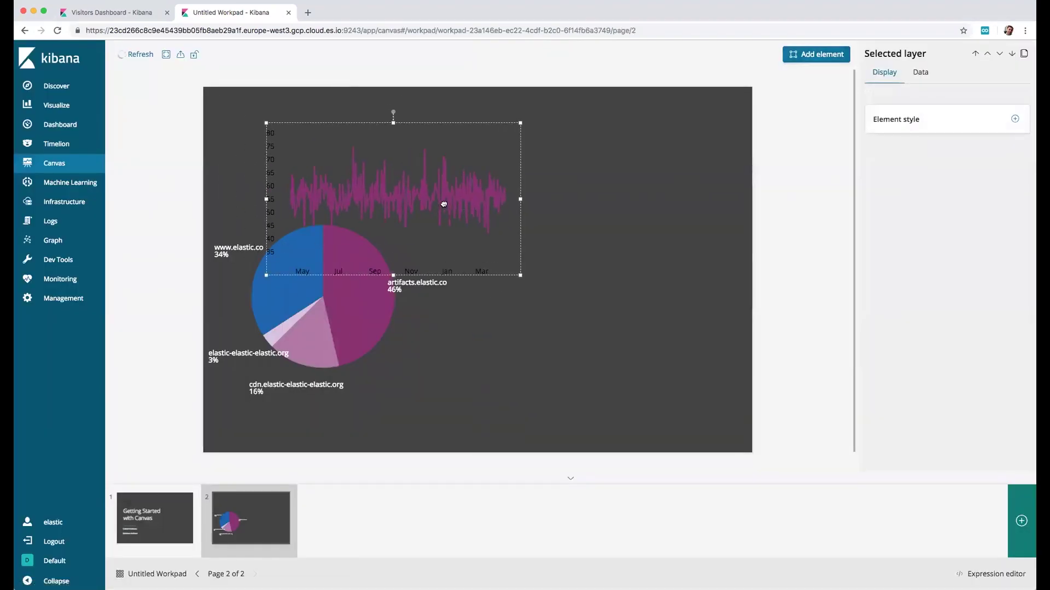
left_click_drag(356, 159, 552, 311)
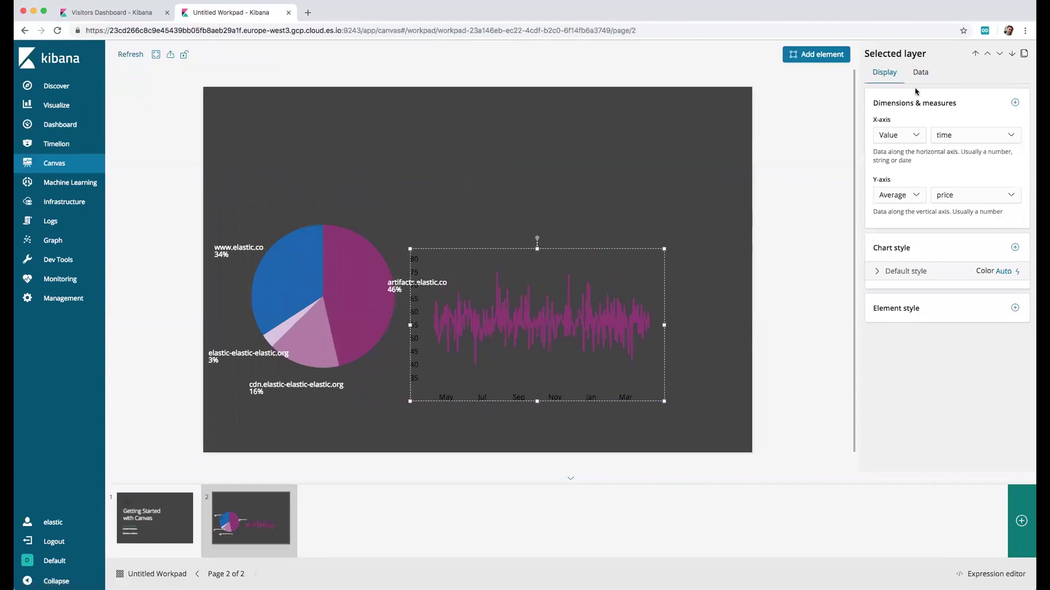
left_click(920, 72)
left_click(925, 106)
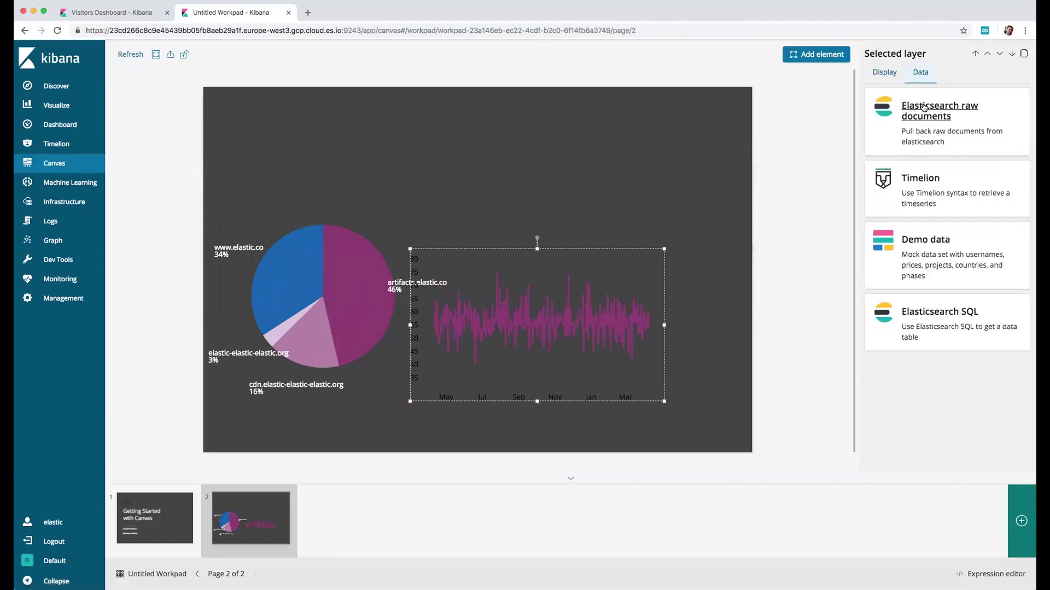
left_click(936, 315)
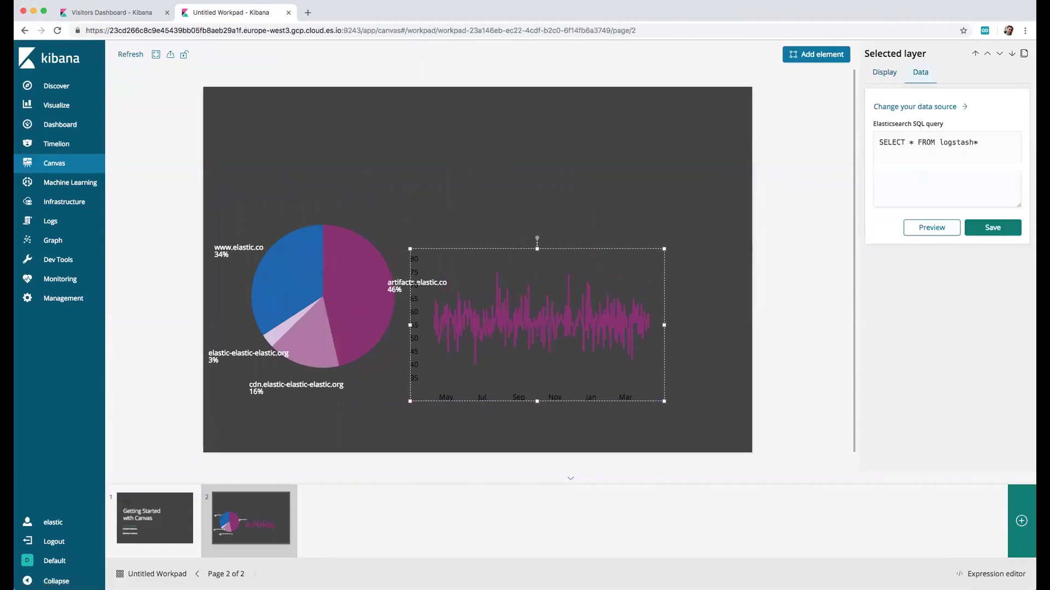
Replace the line chart's query with the visitors-per-host and HOUR_OF_DAY(timestamp) SQL query.
left_click(992, 154)
key("super+a")
type("SELECT COUNT(timestamp) as total_visitors, HOUR_OF_DAY(timestamp) as hour, host FROM kibana_sample_data_logs GROUP BY host, HOUR_OF_DAY(timestamp) ORDER BY HOUR_OF_DAY(timestamp) DESC")
left_click_drag(1018, 207, 1013, 274)
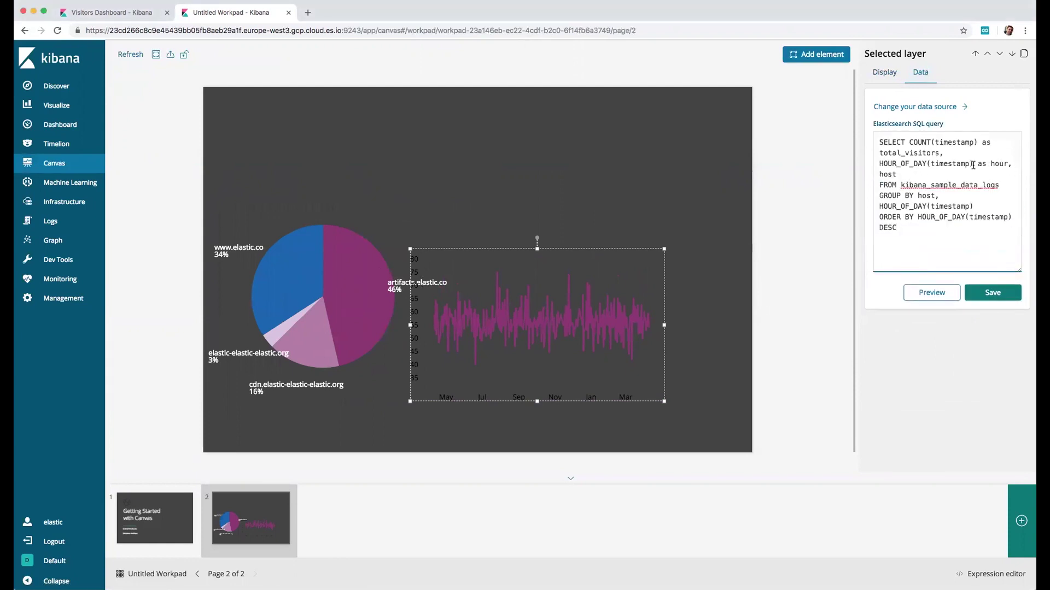
left_click_drag(926, 163, 876, 173)
left_click_drag(1003, 210, 1006, 185)
left_click(926, 207)
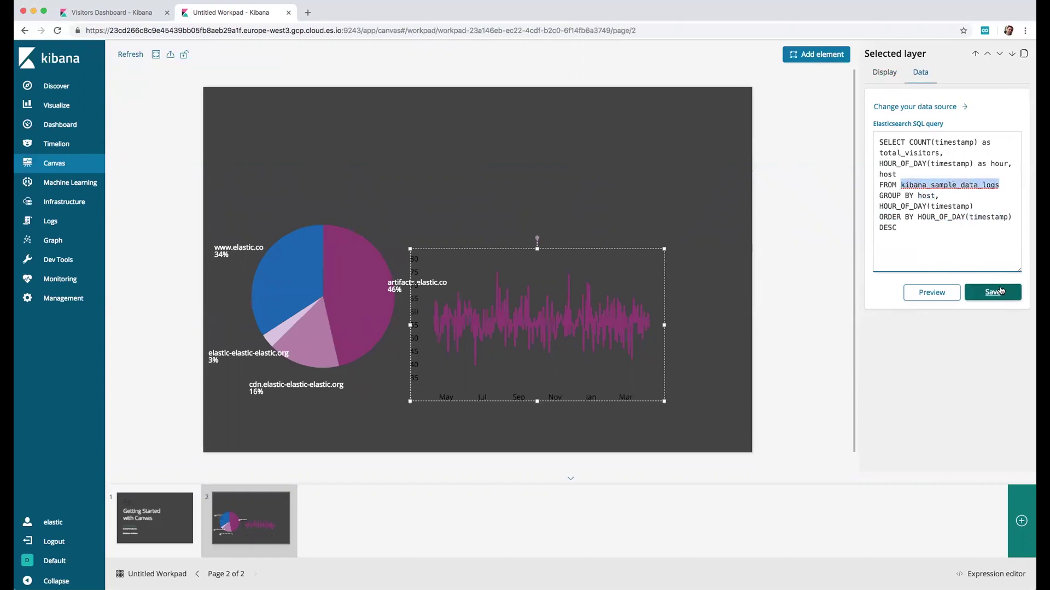
Preview the query results and save the query as the line chart's data.
left_click(931, 292)
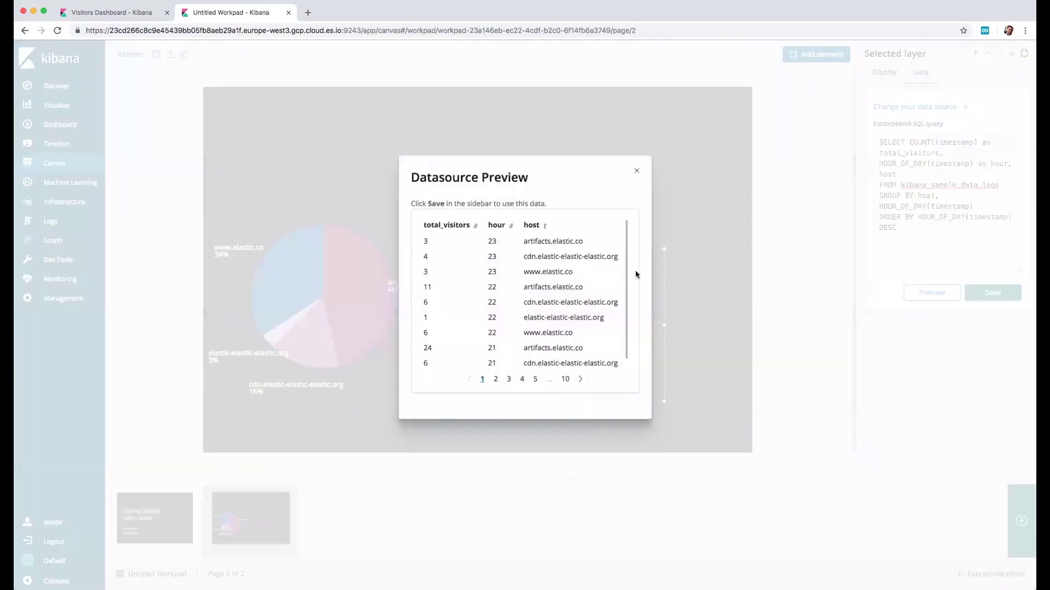
left_click_drag(627, 262, 628, 307)
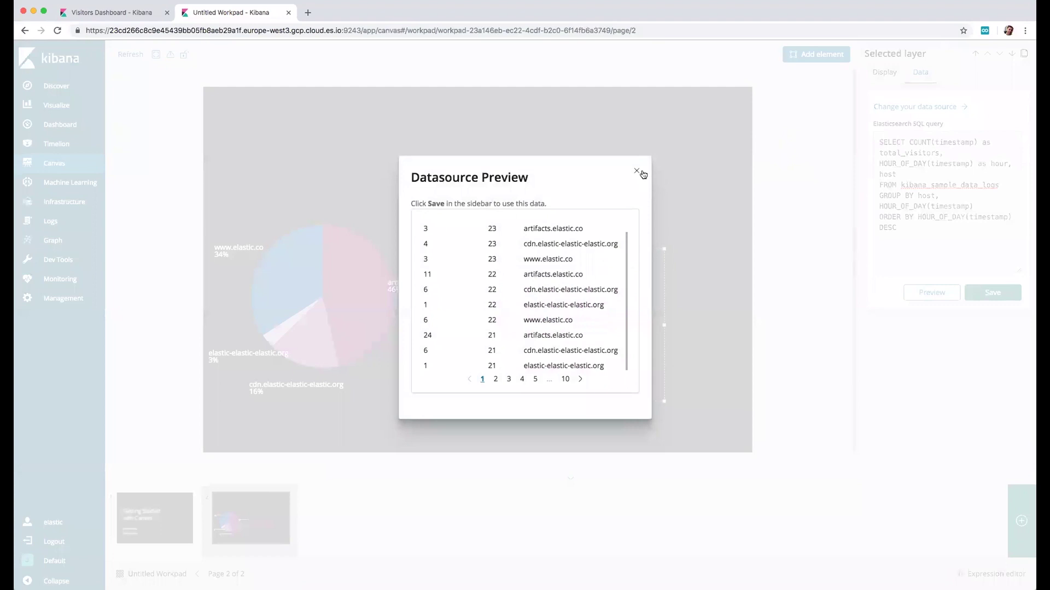
left_click(637, 171)
left_click(983, 296)
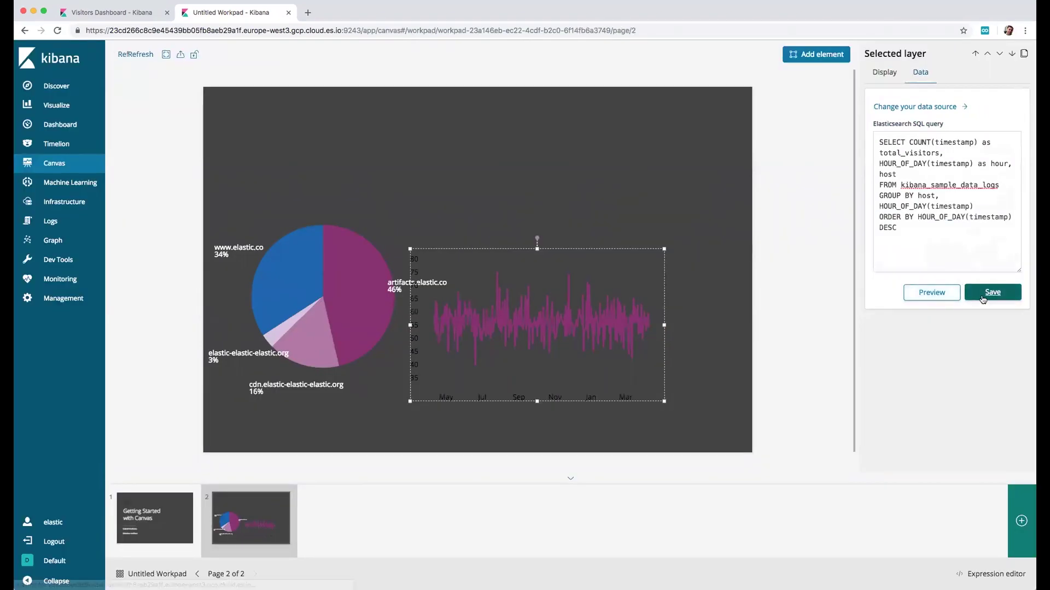
Plot hour on the x-axis and Max total_visitors on the y-axis.
left_click(884, 75)
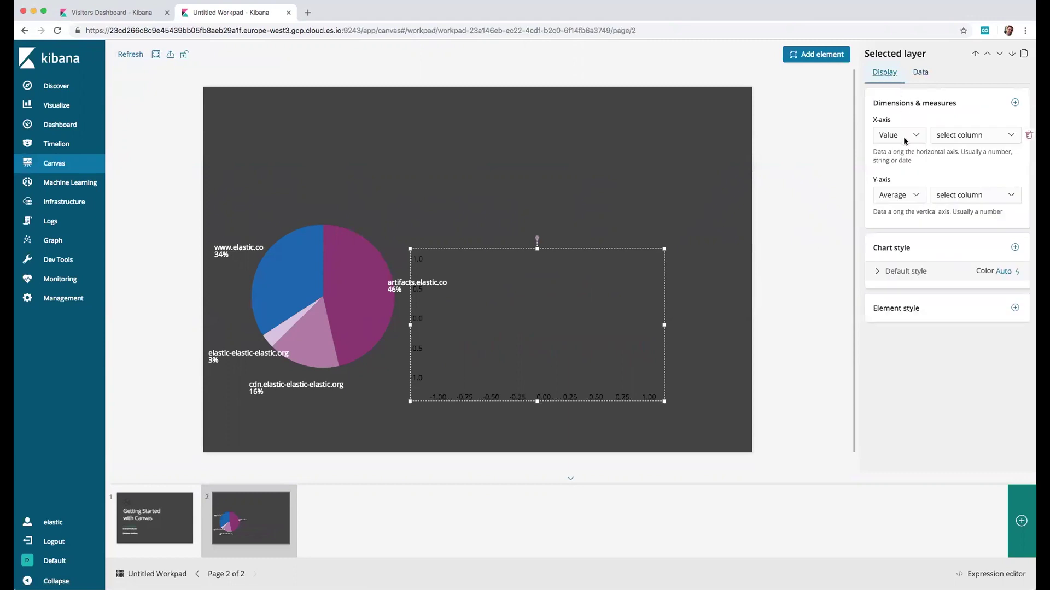
left_click(967, 137)
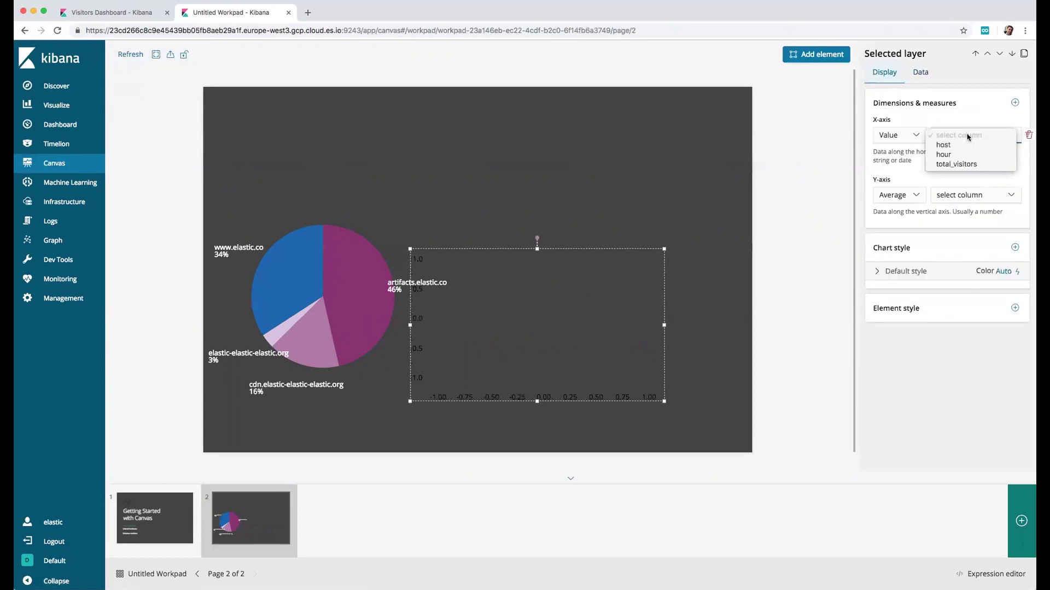
left_click(944, 154)
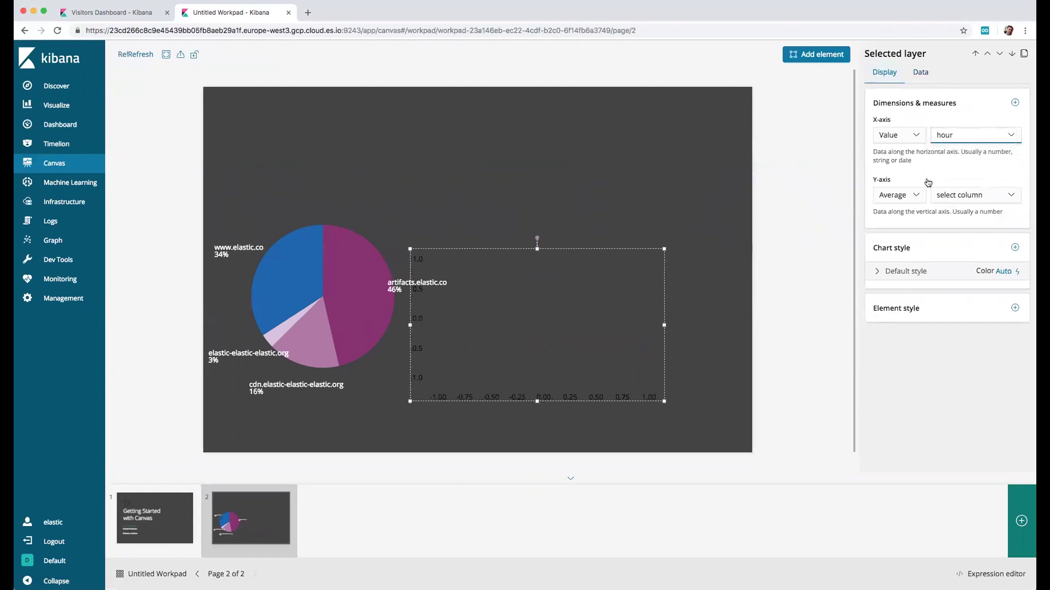
left_click(915, 195)
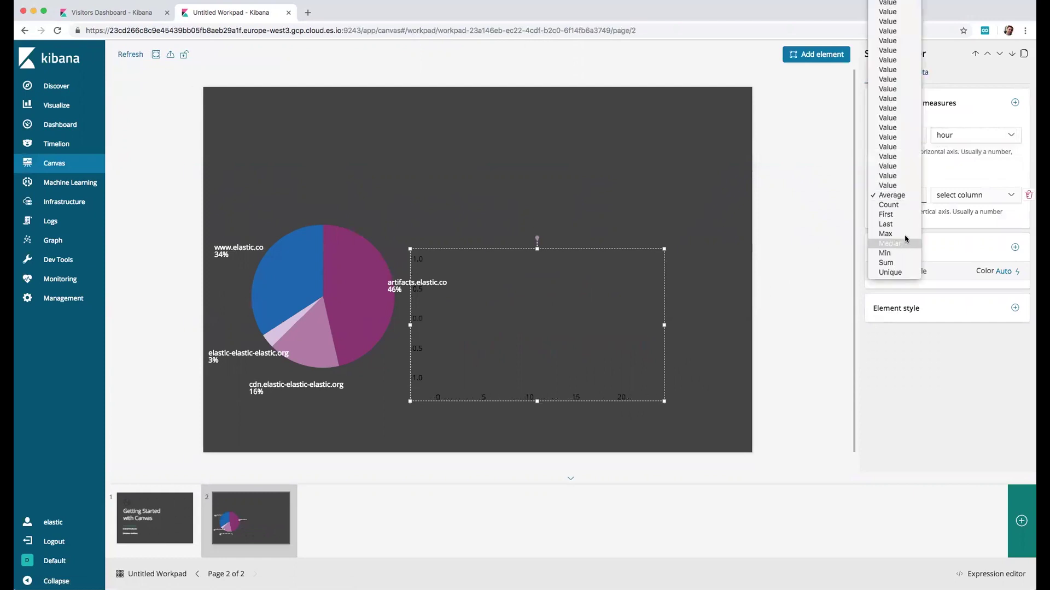
left_click(888, 234)
left_click(971, 195)
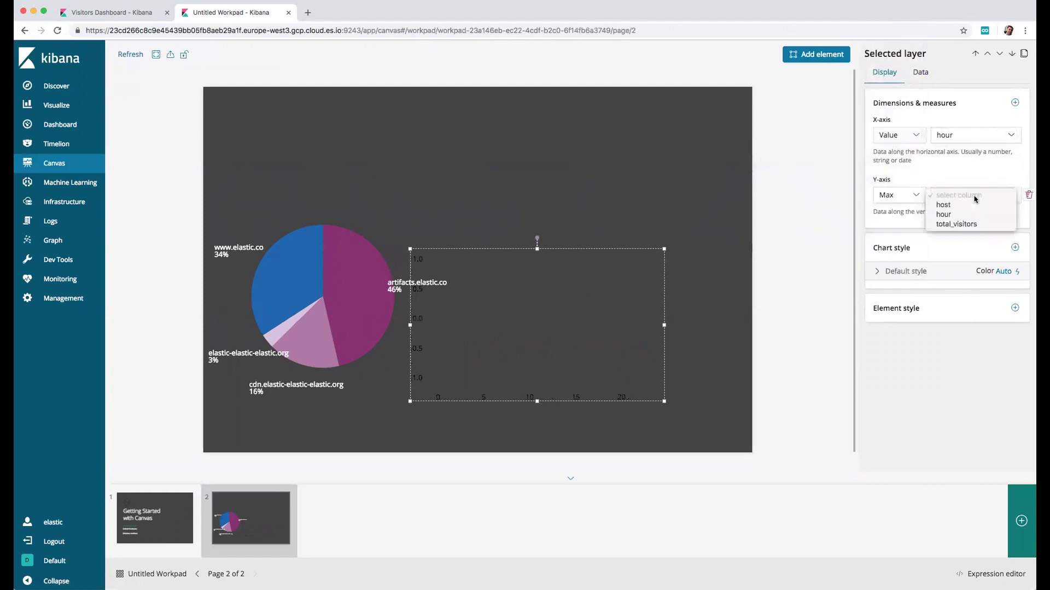
left_click(958, 225)
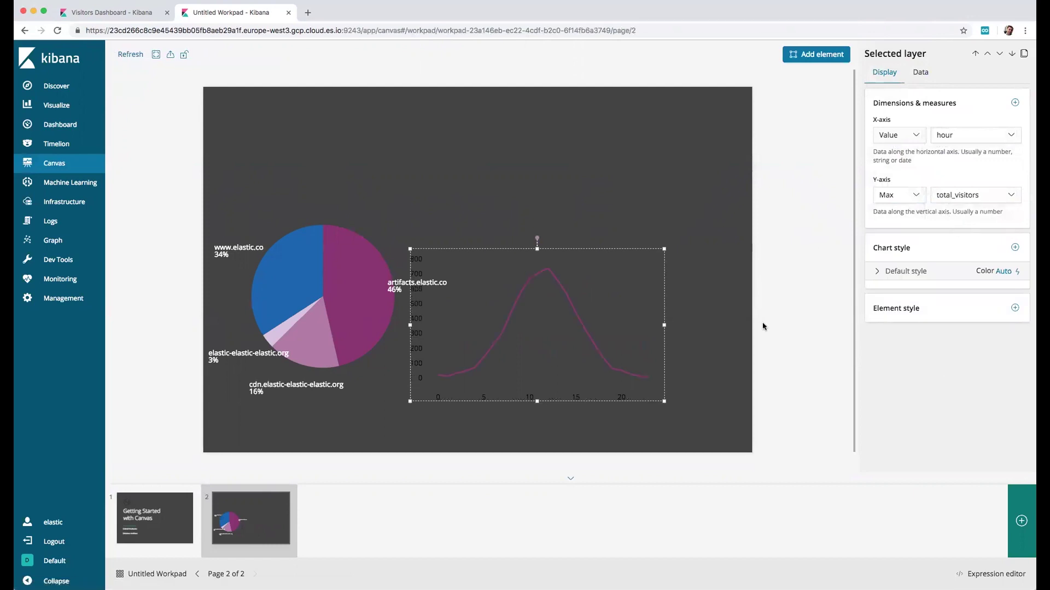
Add text settings to the line chart, making the axis label text transparent.
left_click(1014, 247)
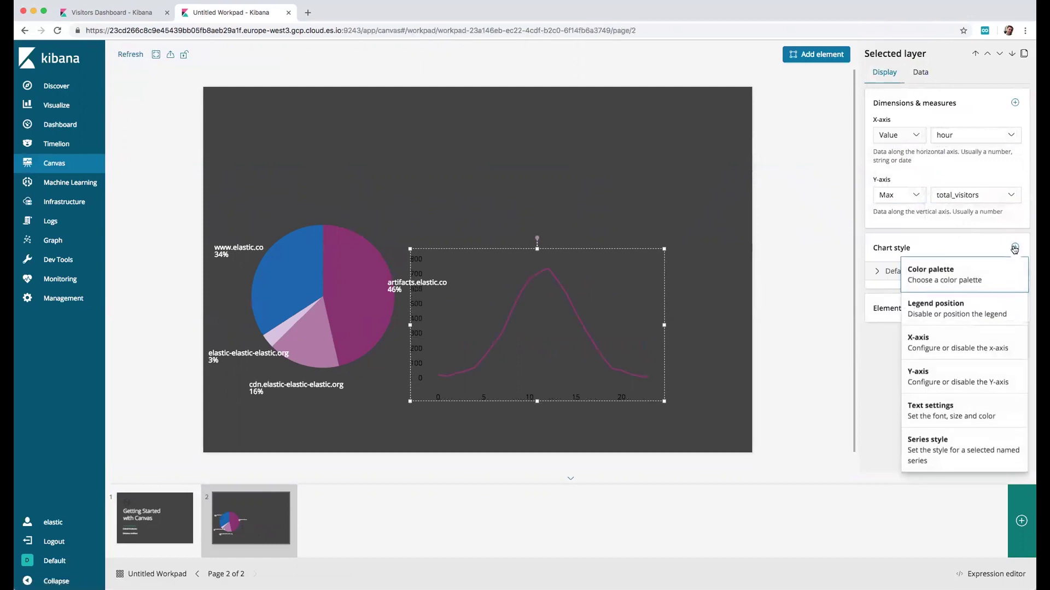
left_click(962, 411)
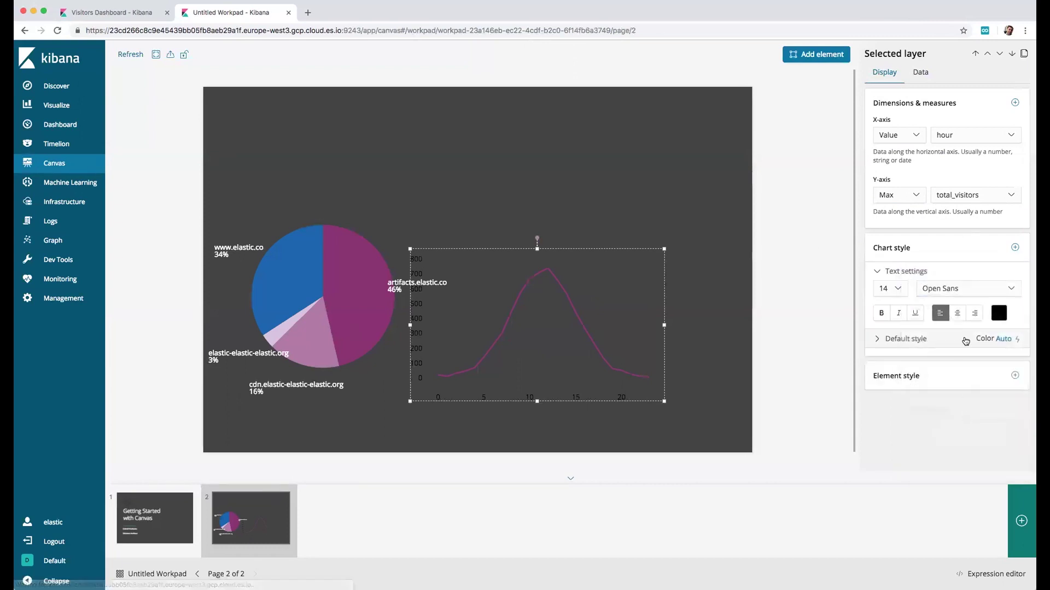
left_click(998, 314)
left_click(1009, 416)
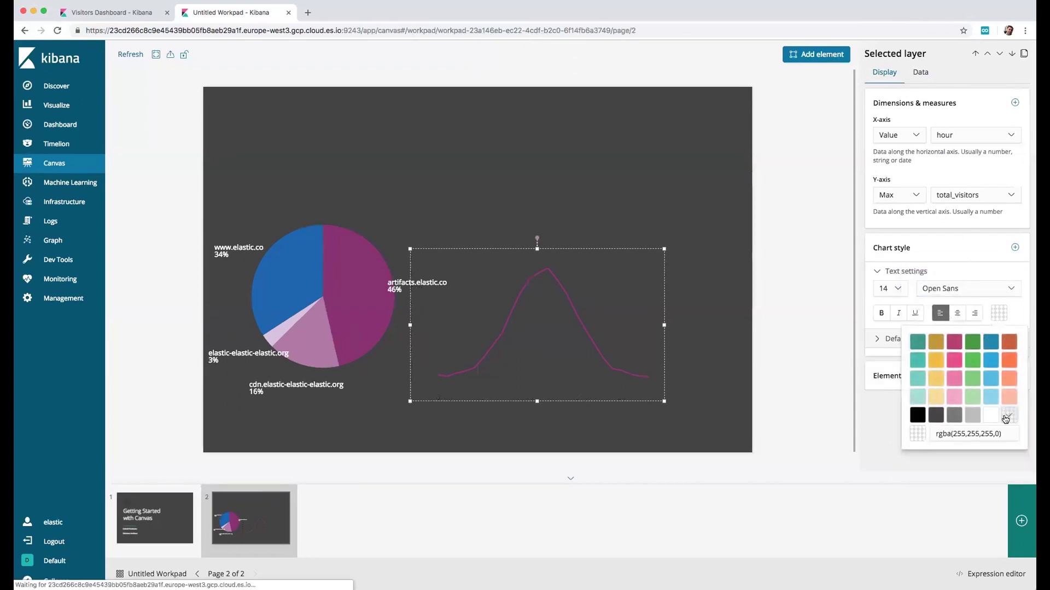
Add a Color dimension so the chart draws one line per host.
left_click(971, 232)
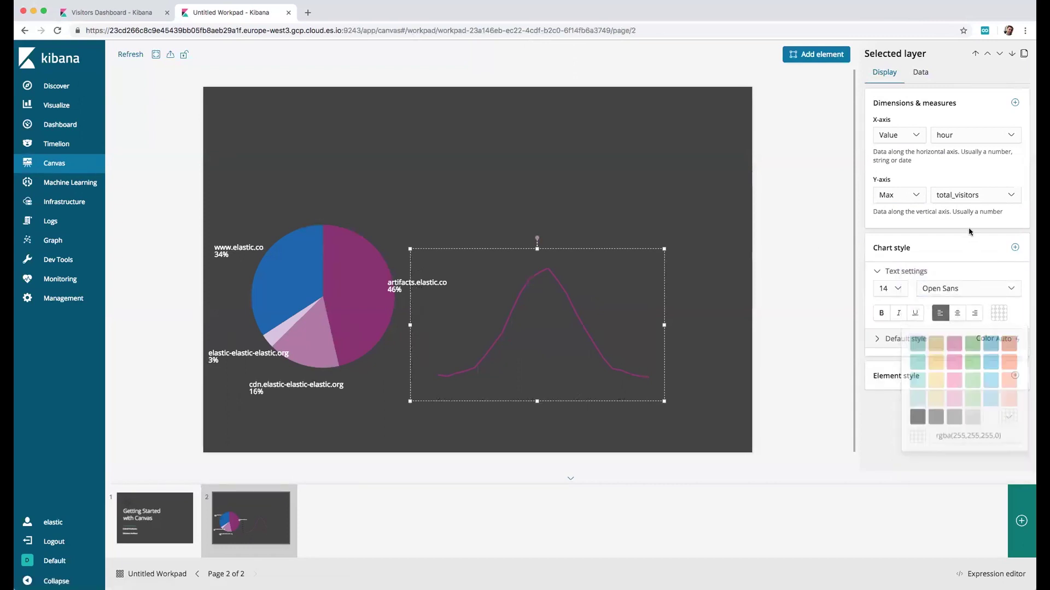
left_click(1015, 103)
left_click(983, 134)
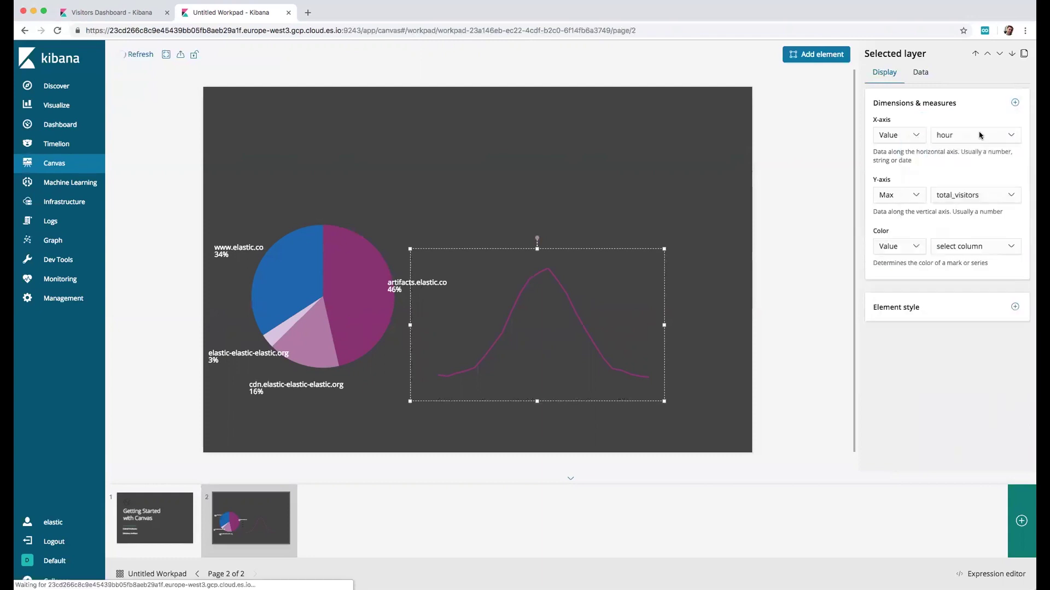
left_click(940, 247)
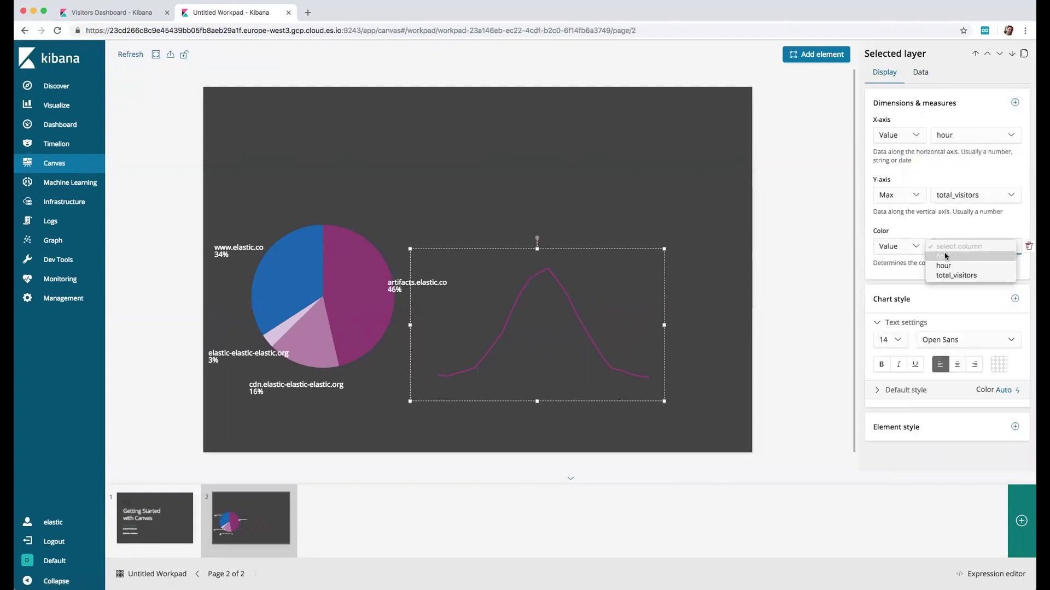
left_click(945, 256)
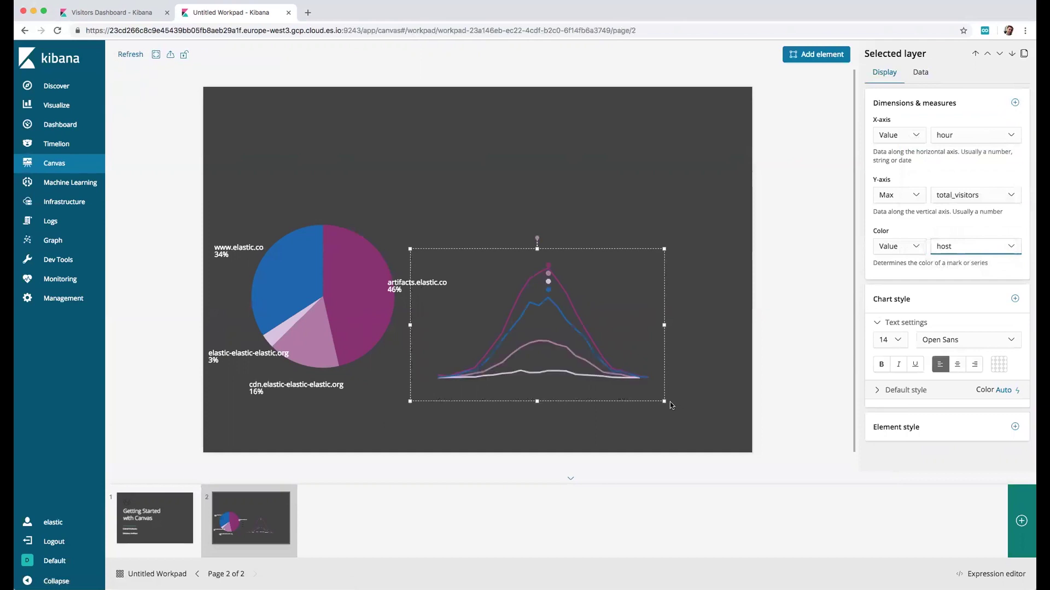
Enlarge the line chart rightward and down, then move it left inside the slide.
left_click_drag(664, 401, 849, 423)
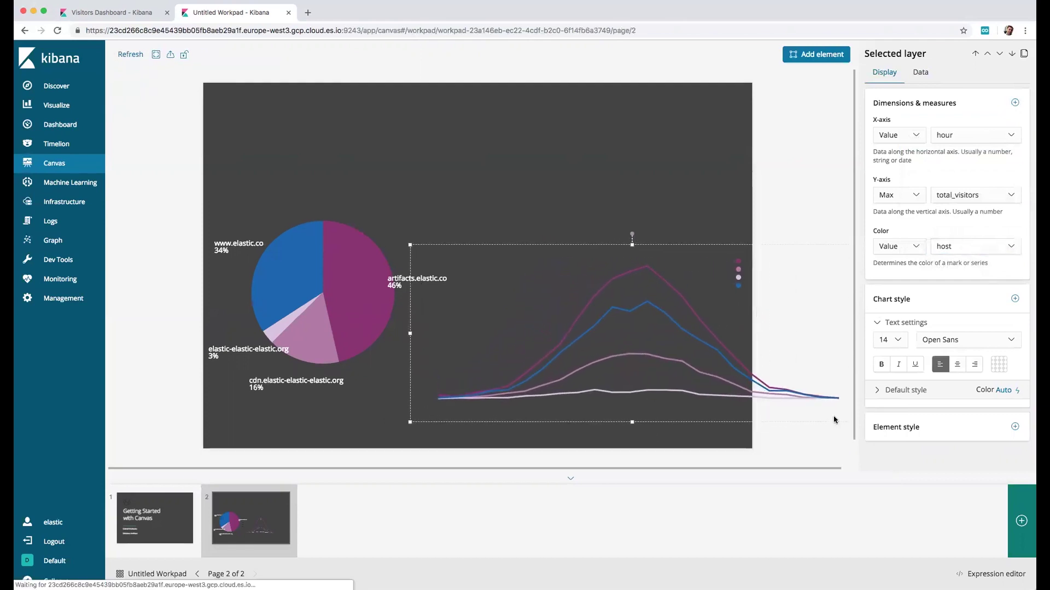
left_click_drag(709, 383, 590, 395)
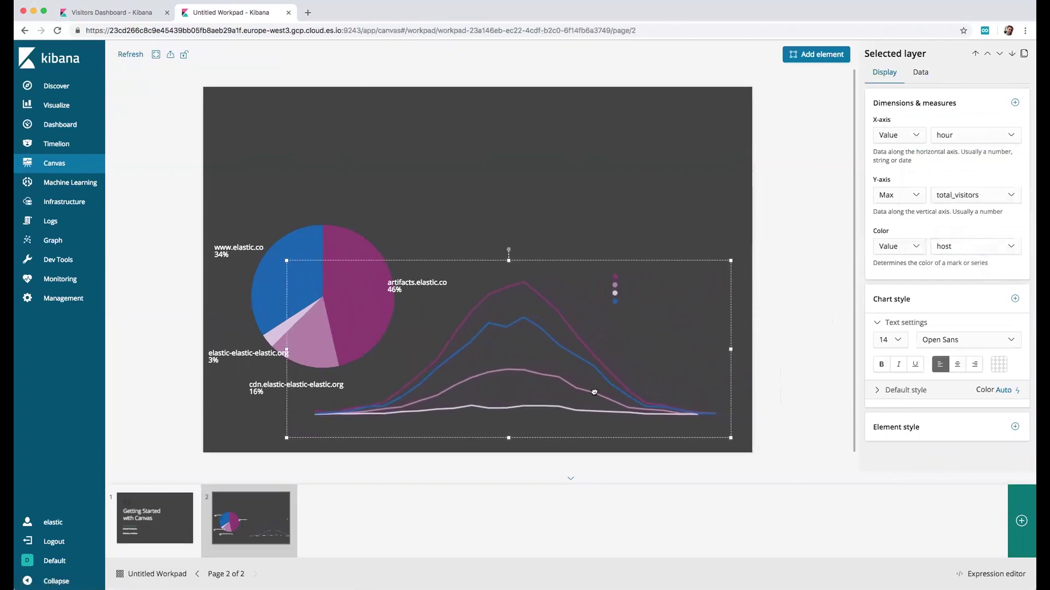
left_click(634, 178)
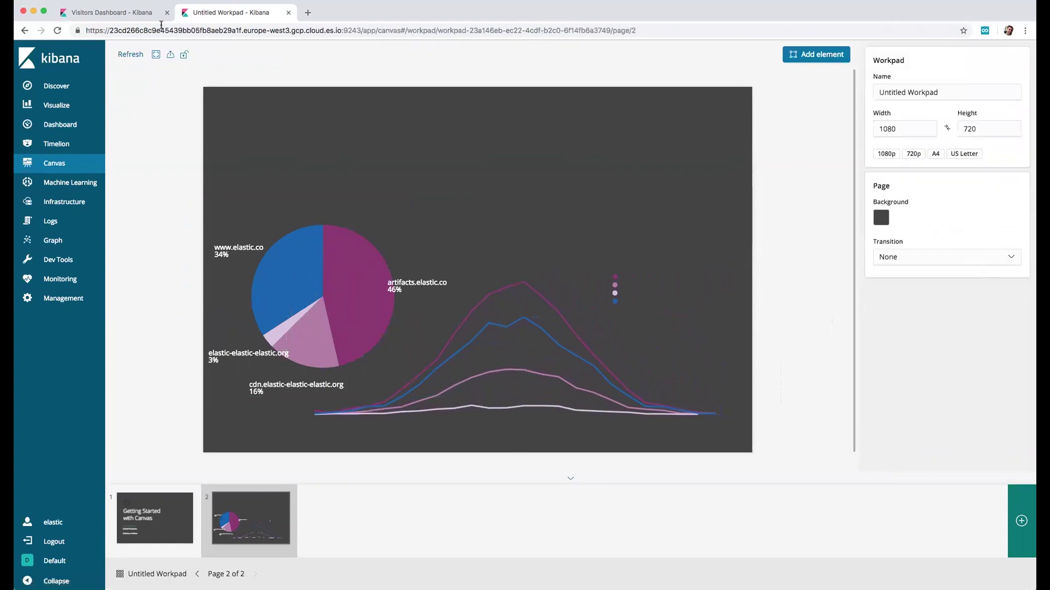
Add a Markdown element reading '# Website Visitors' and apply it.
left_click(118, 13)
left_click(219, 15)
left_click(816, 55)
scroll(539, 264, "down", 5)
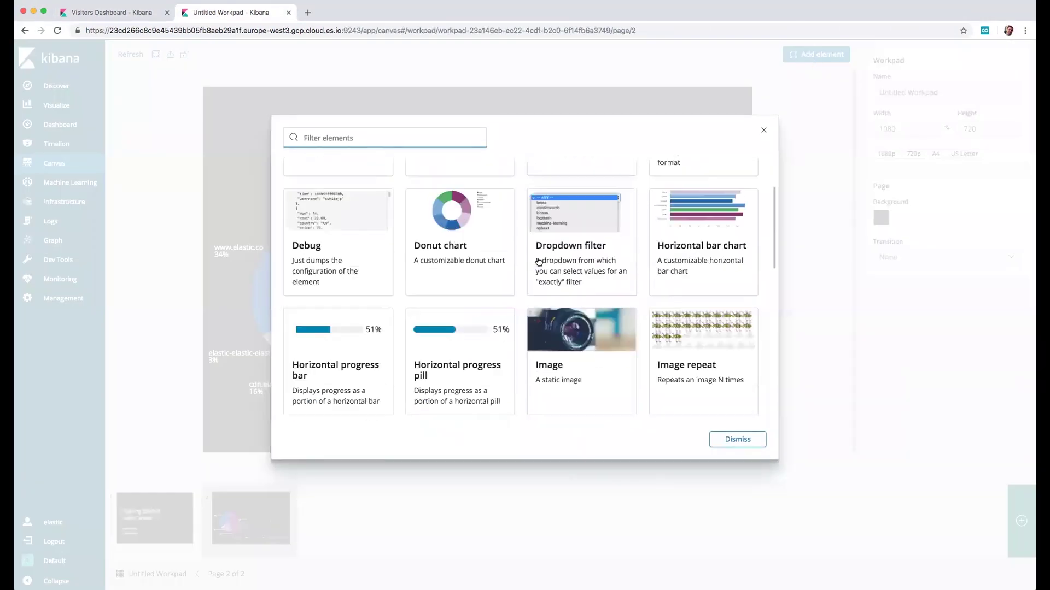
left_click(570, 284)
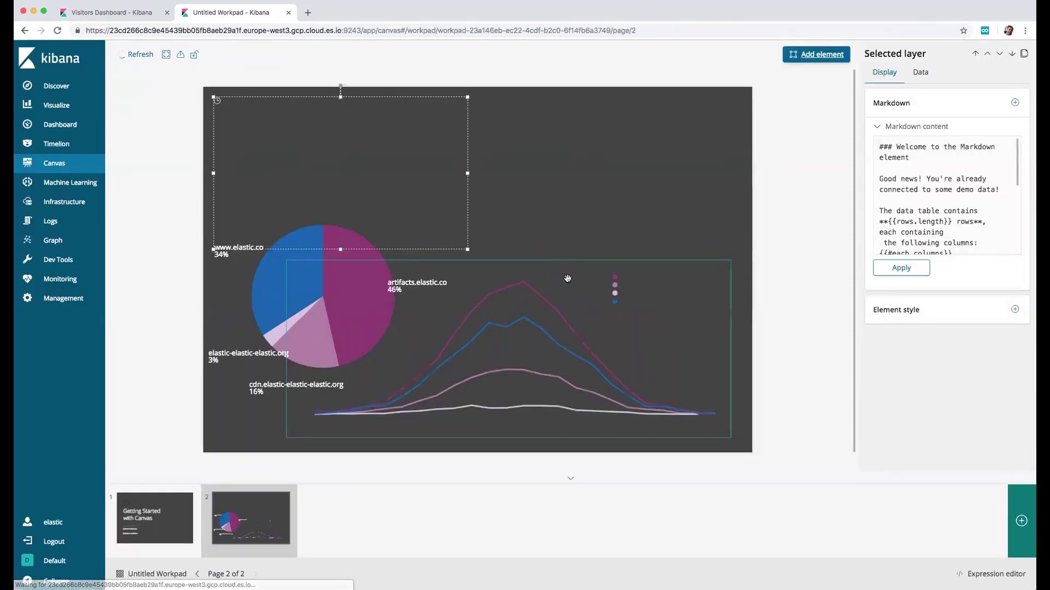
left_click(935, 196)
key("ctrl+a")
type("#")
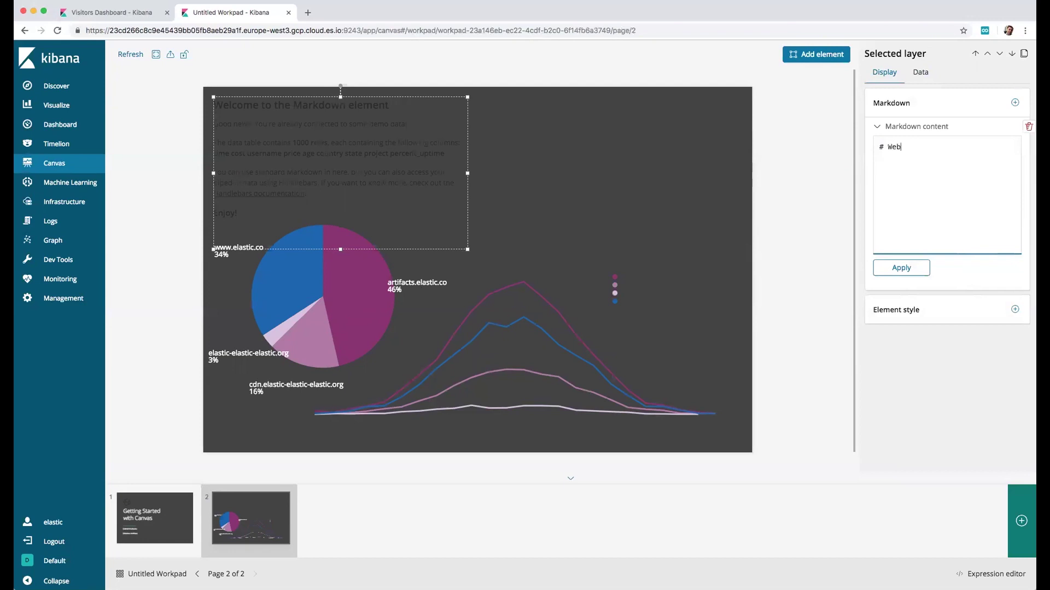
type(" Website Visitors")
left_click(901, 268)
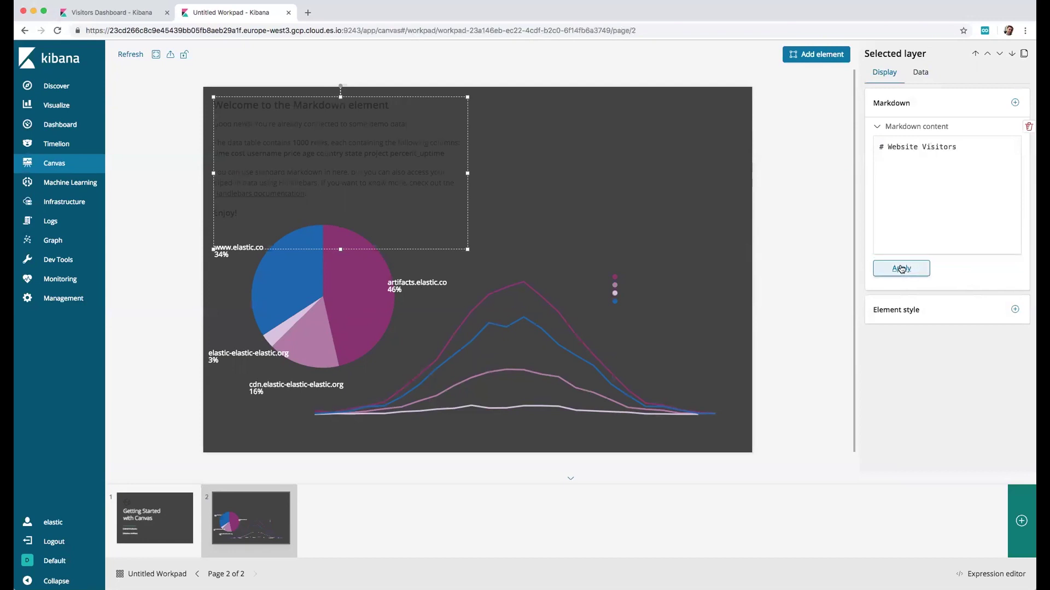
Style the title text in white Brush Script, initially at size 30.
left_click(1015, 102)
left_click(960, 156)
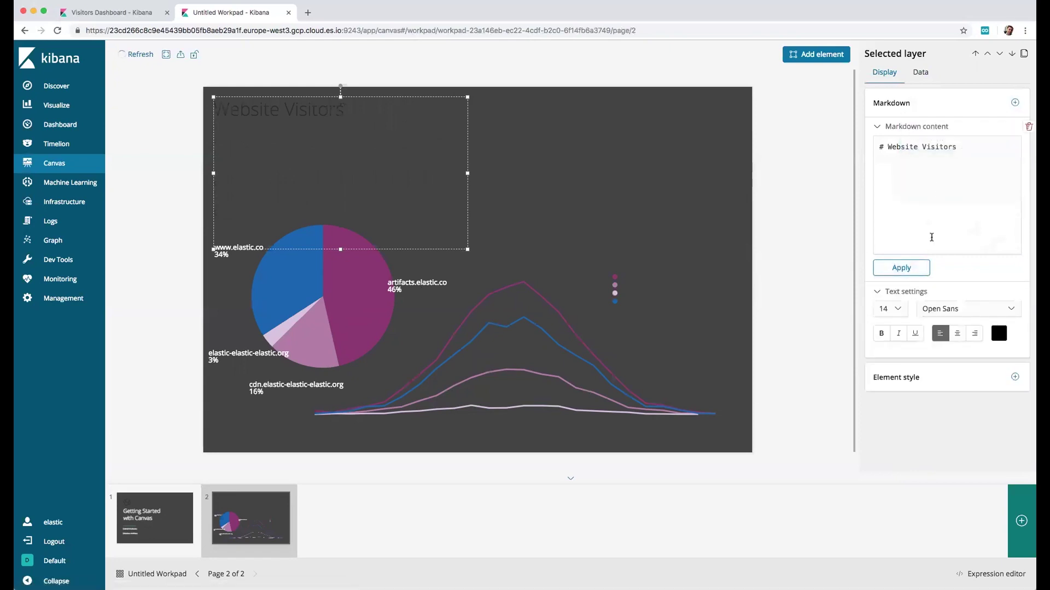
left_click(890, 309)
left_click(890, 350)
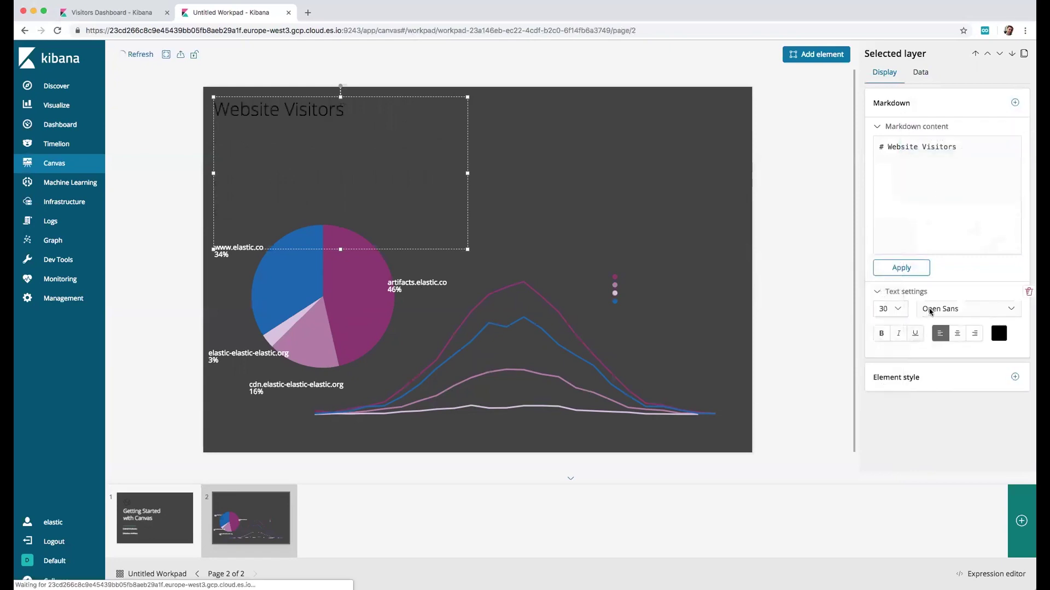
left_click(941, 309)
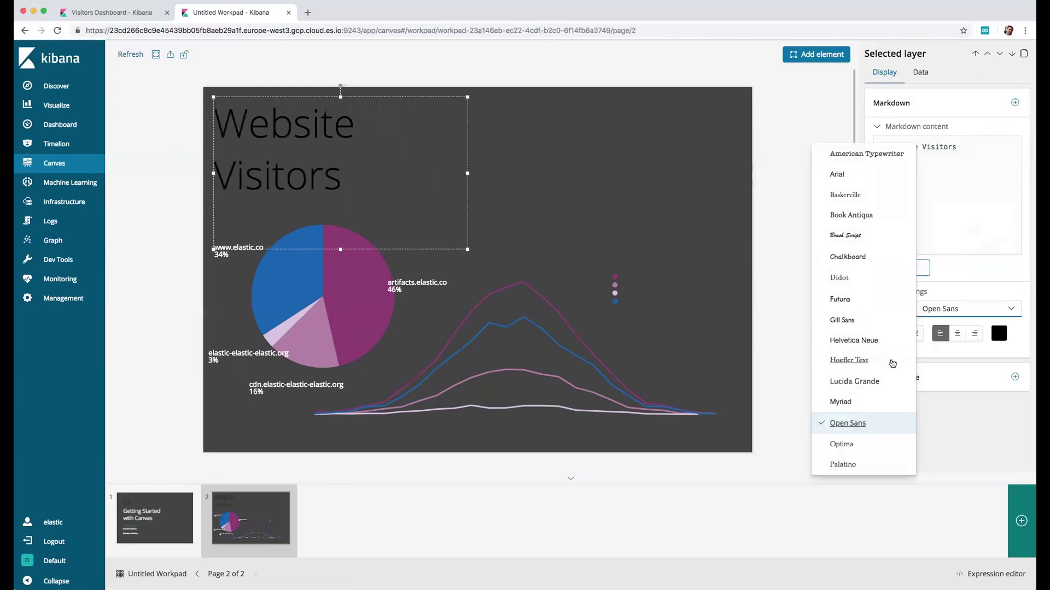
left_click(855, 235)
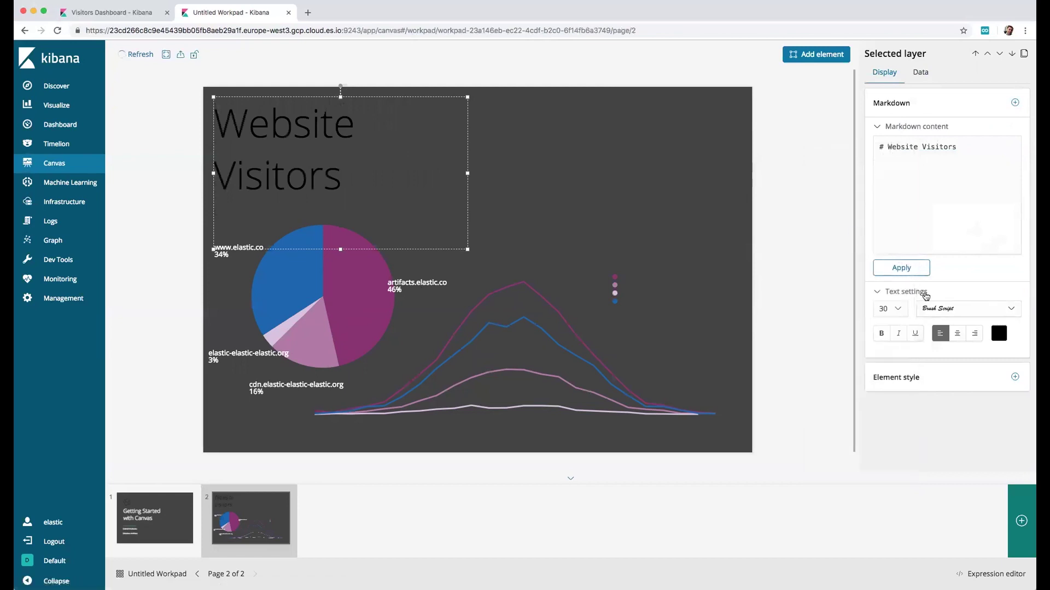
left_click(999, 333)
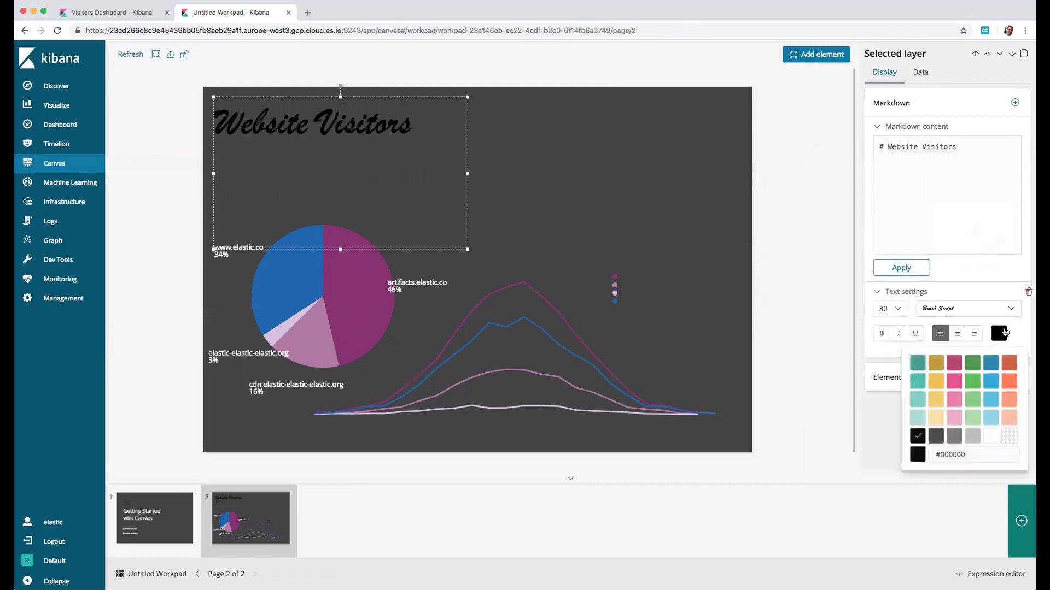
left_click(991, 436)
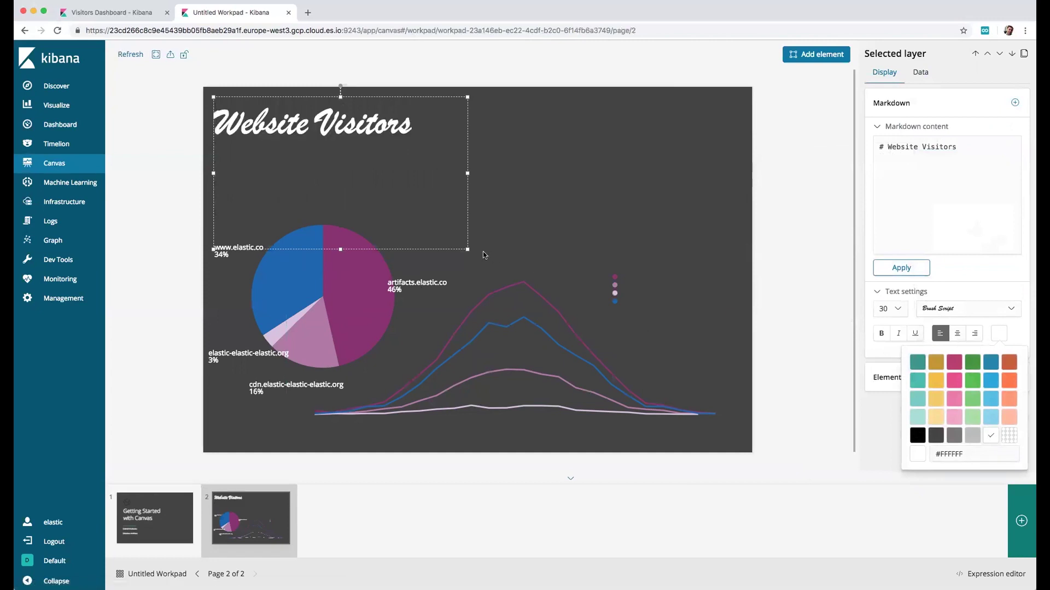
Raise the title to size 60 and stretch its box across the top of the slide.
left_click_drag(471, 251, 447, 176)
left_click(883, 309)
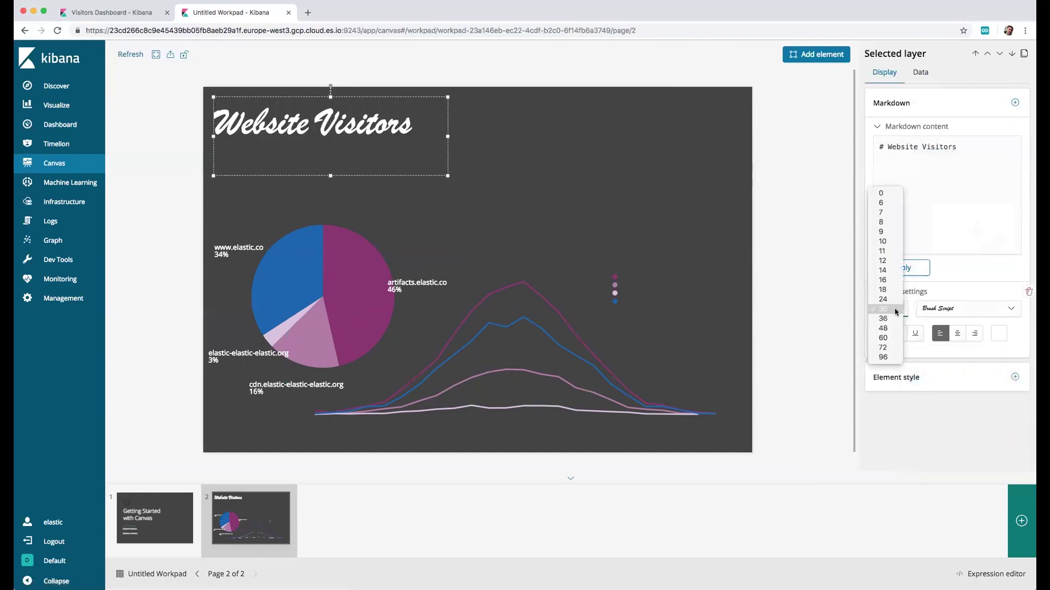
left_click(894, 339)
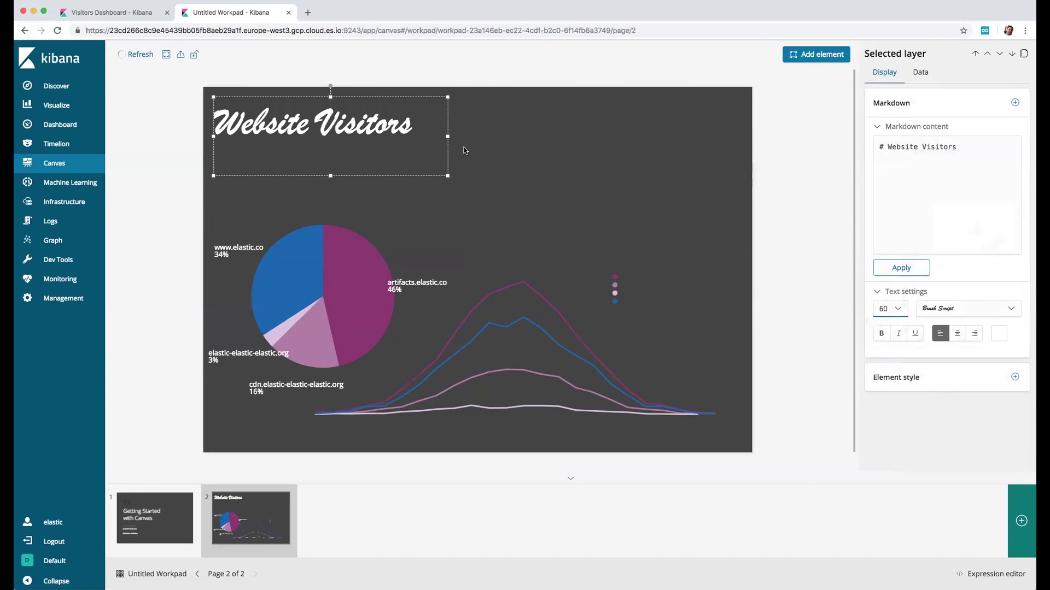
left_click_drag(447, 175, 696, 202)
left_click_drag(523, 158, 573, 164)
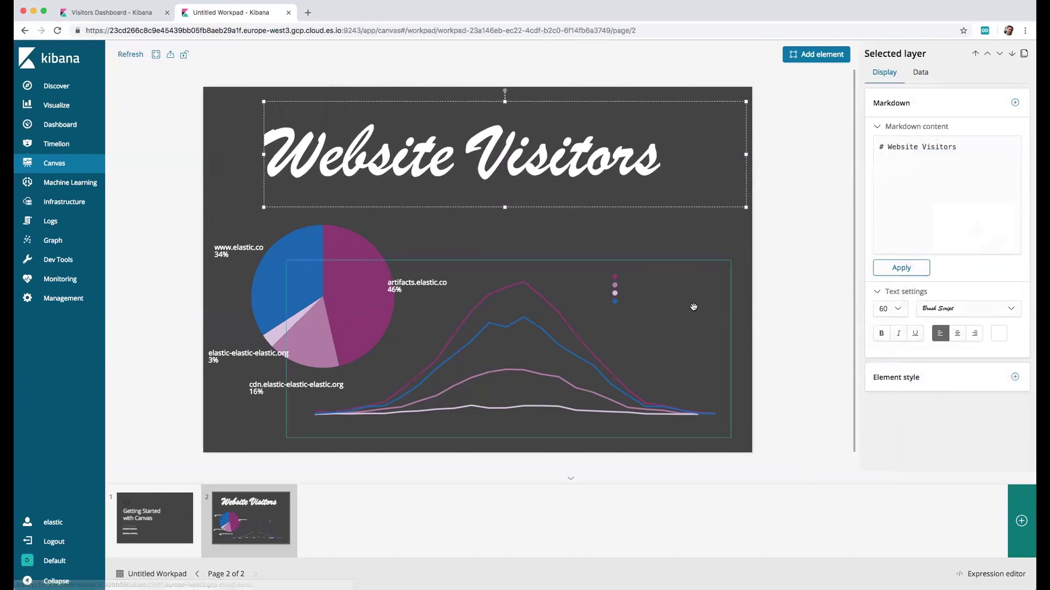
left_click(696, 241)
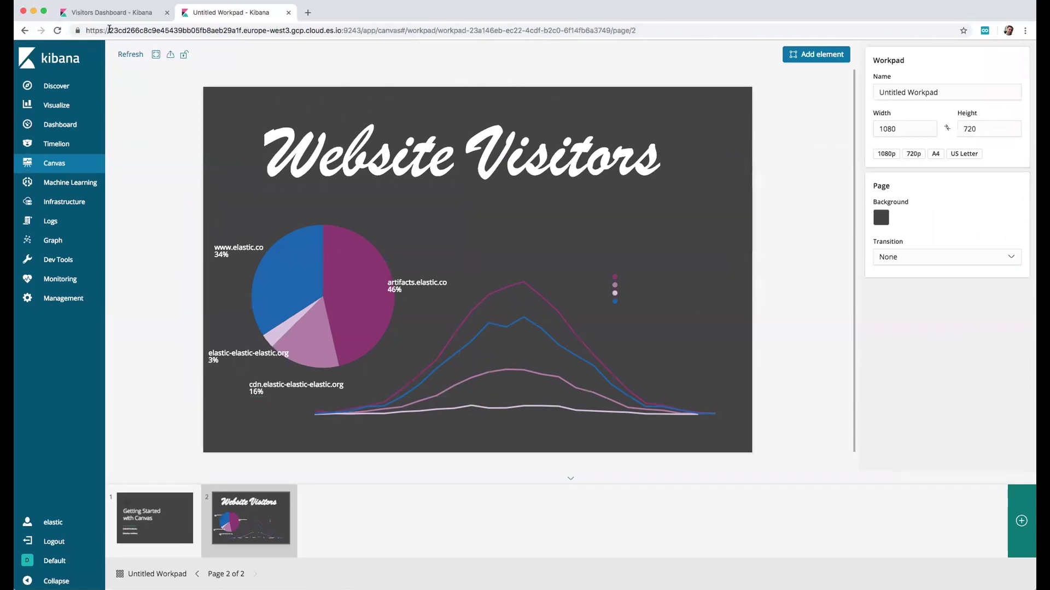
left_click(115, 14)
Play the workpad fullscreen from the Getting Started page, ending on the Website Visitors slide.
left_click(229, 15)
left_click(190, 497)
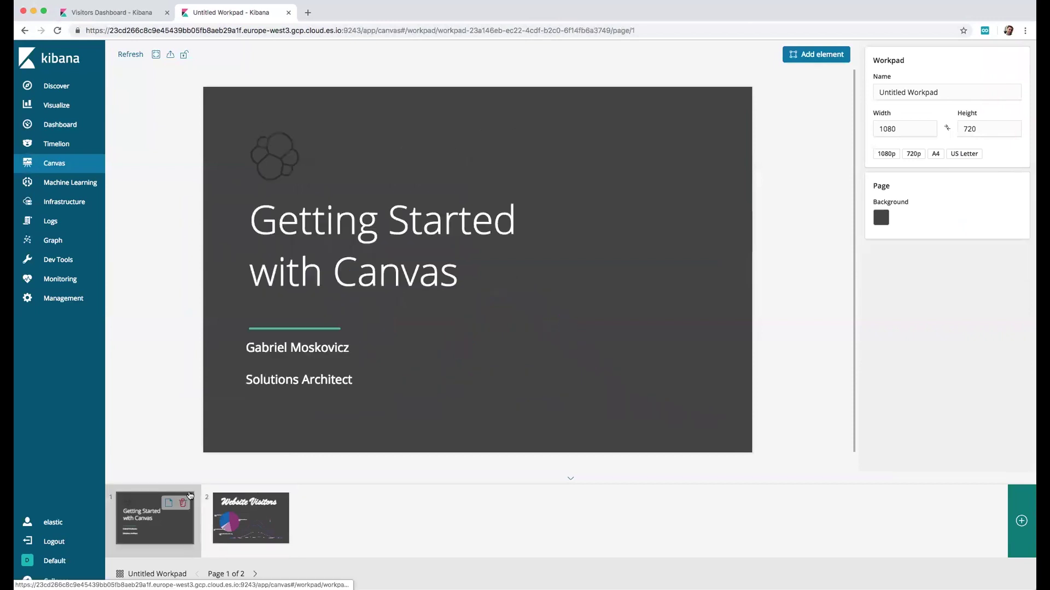
left_click(156, 55)
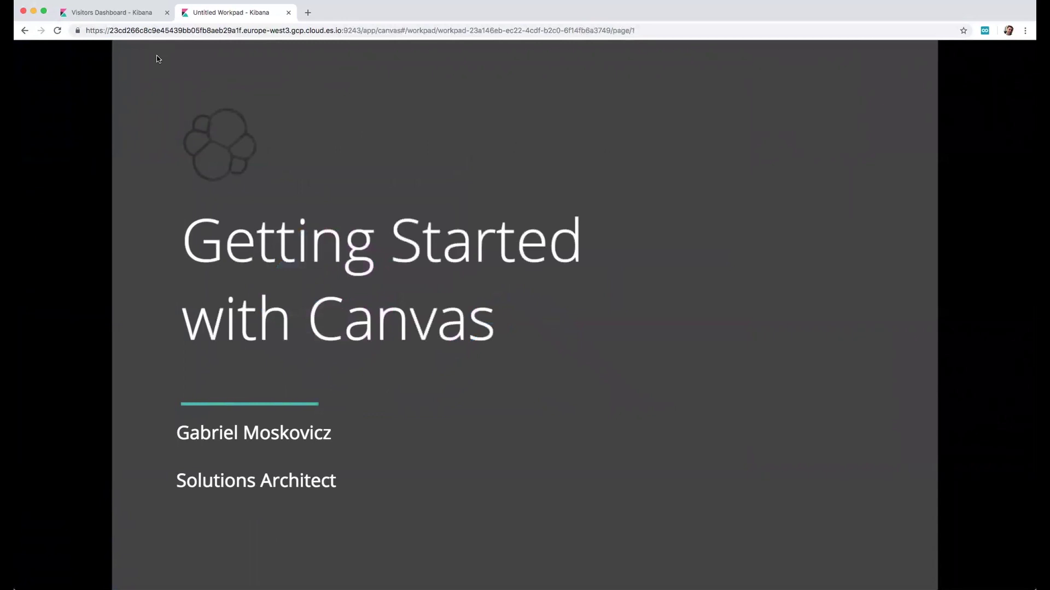
key("Right")
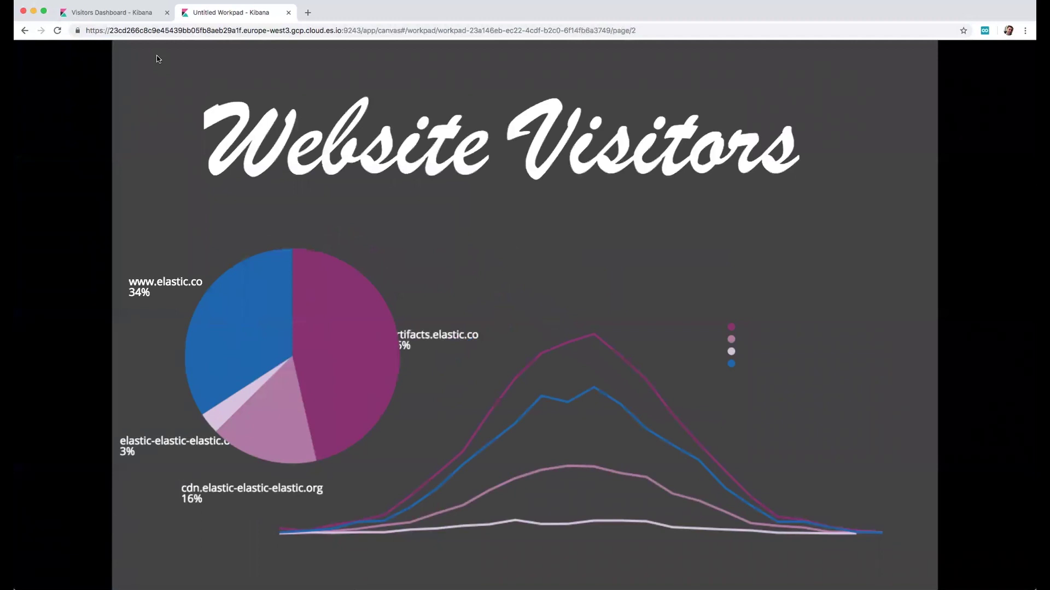
key("Left")
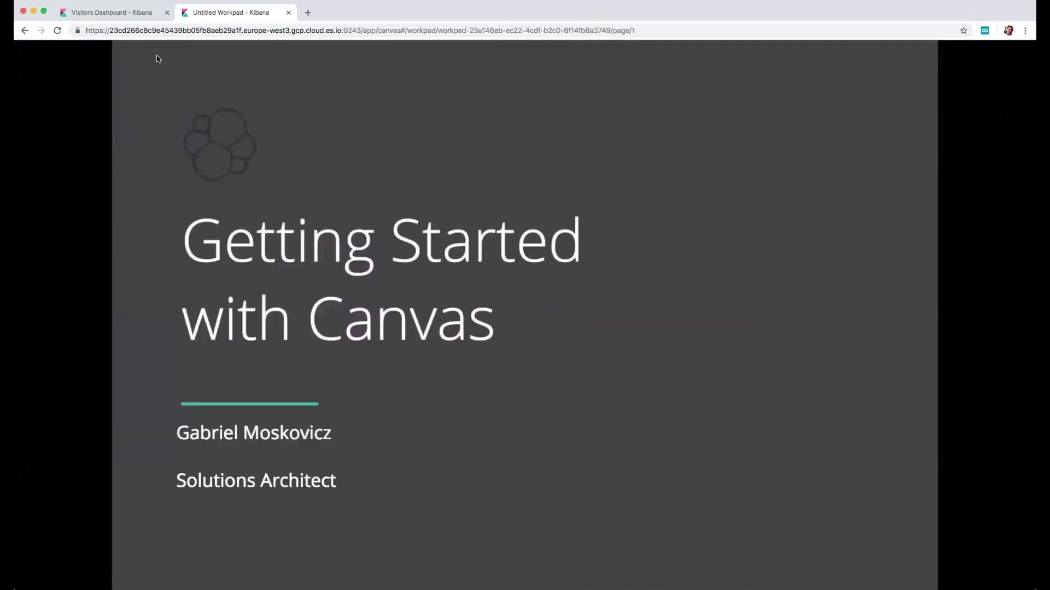
key("Right")
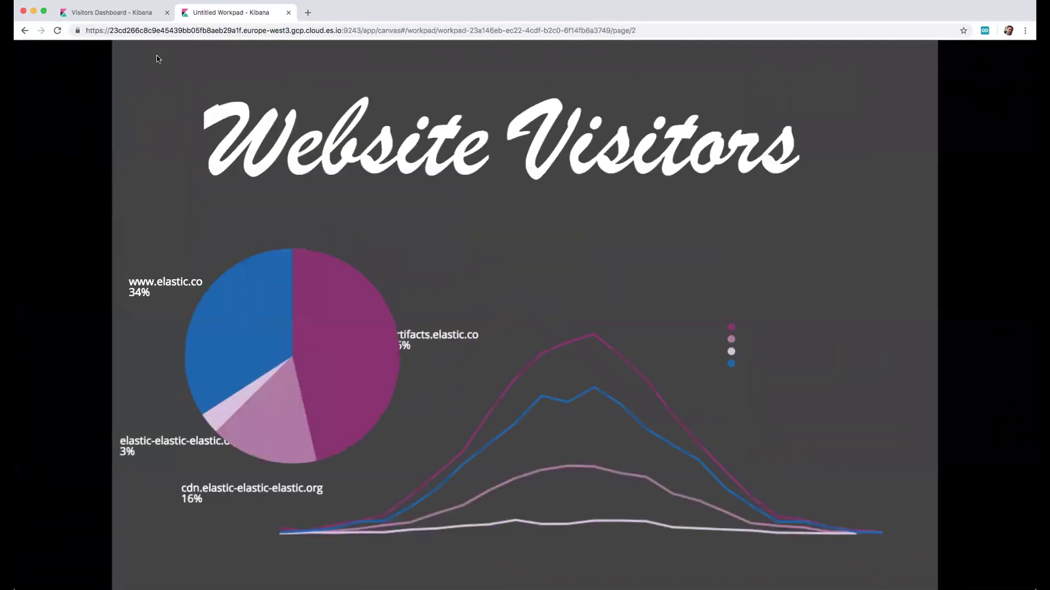